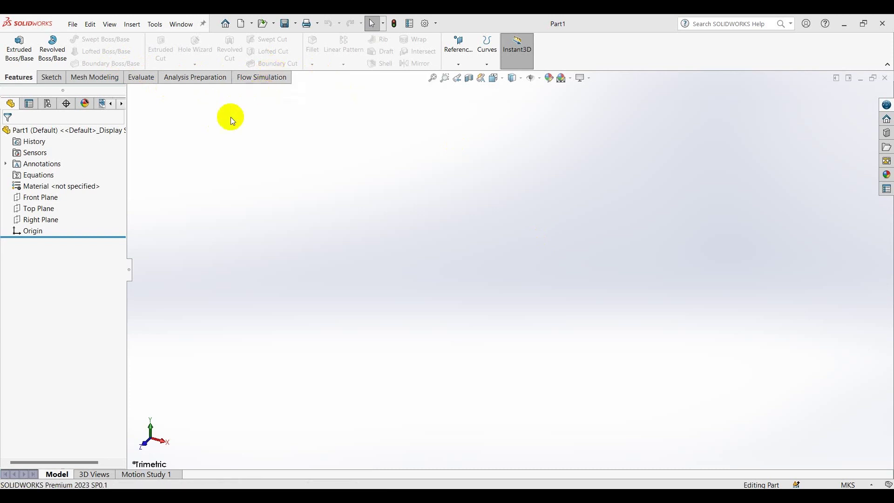
# Step: Sketch a corner rectangle on the Front Plane starting at the origin
pyautogui.click(54, 202)
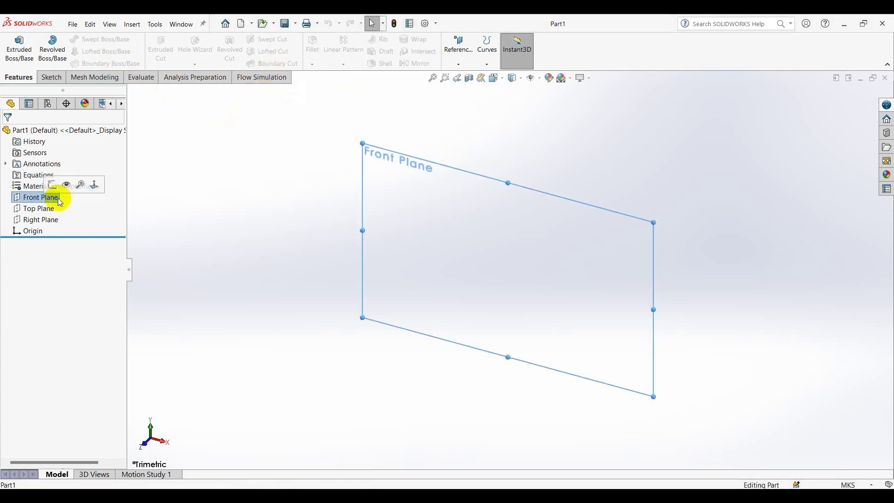
pyautogui.click(26, 197)
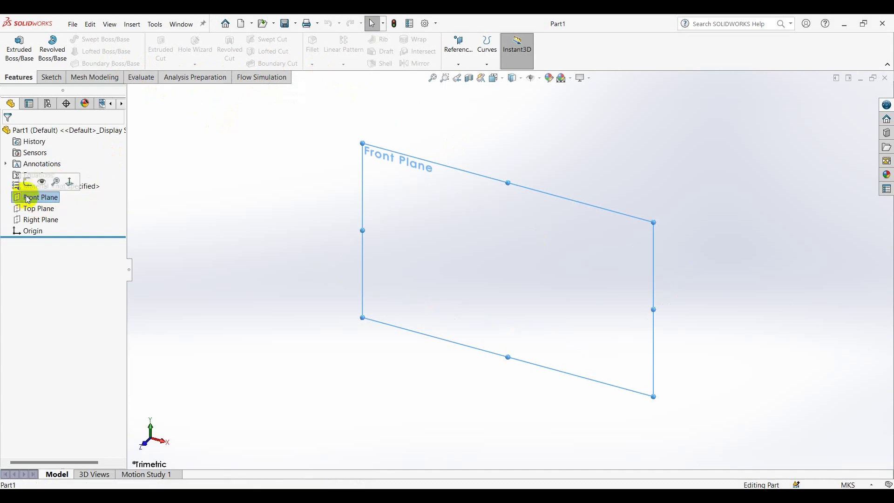
pyautogui.click(41, 181)
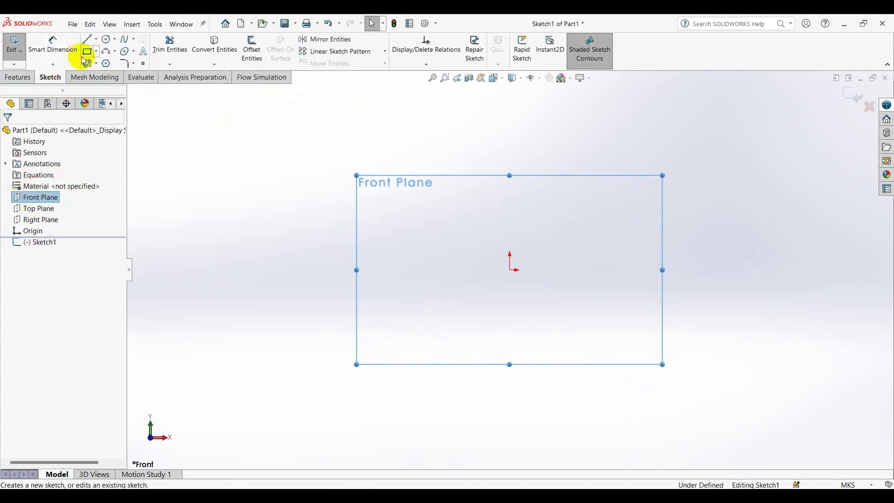
pyautogui.click(88, 51)
pyautogui.moveTo(525, 260); pyautogui.dragTo(748, 133)
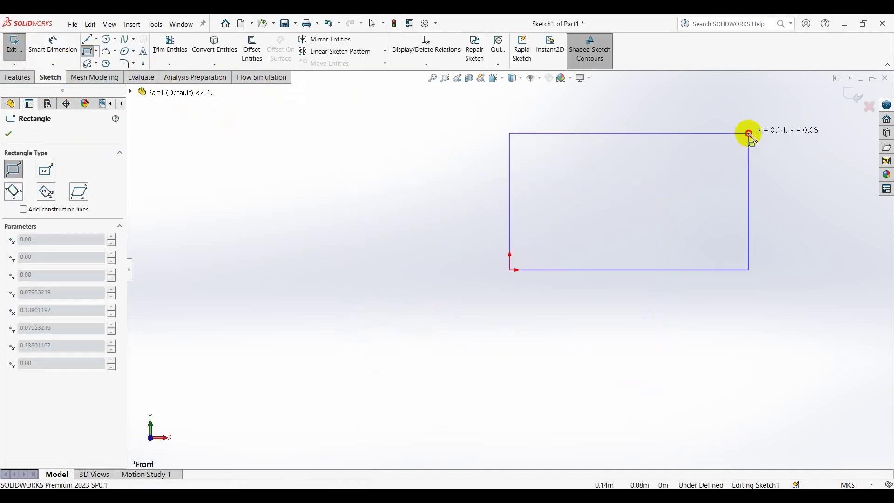
# Step: Extrude the rectangle 0.25 m into a solid block
pyautogui.click(30, 82)
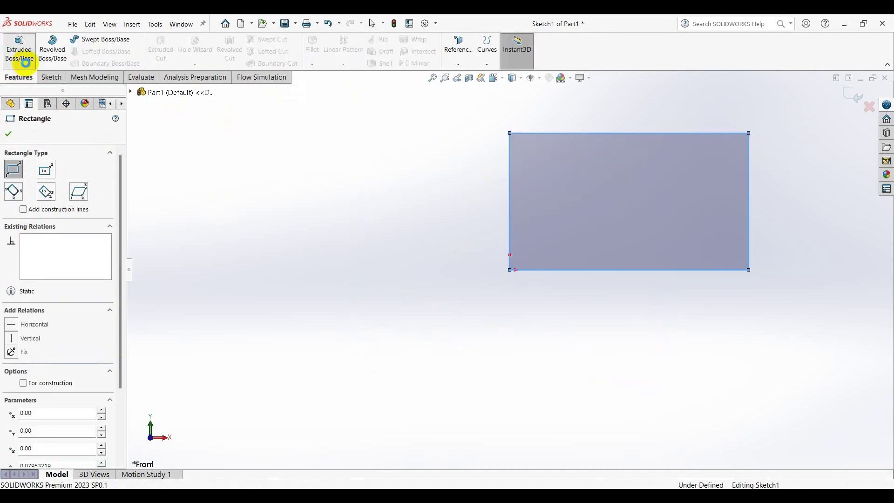
pyautogui.click(18, 50)
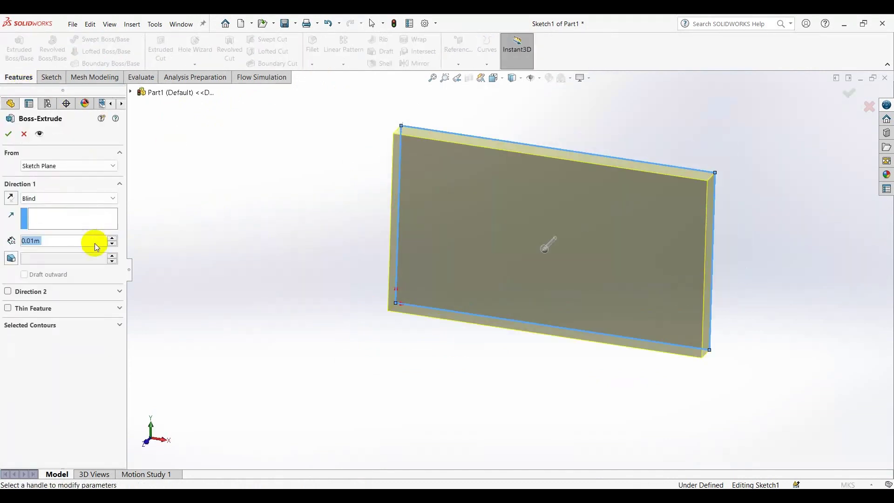
pyautogui.write('0')
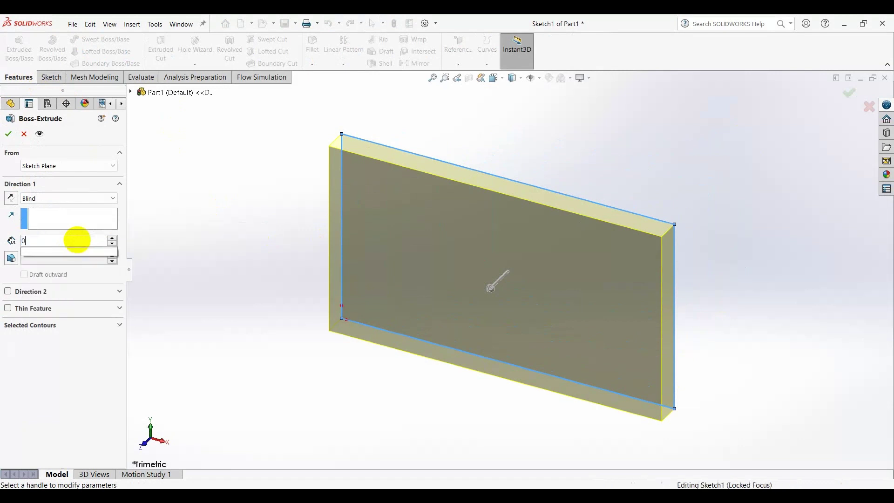
pyautogui.write('.25')
pyautogui.press('Return')
pyautogui.scroll(-2, 310, 161)
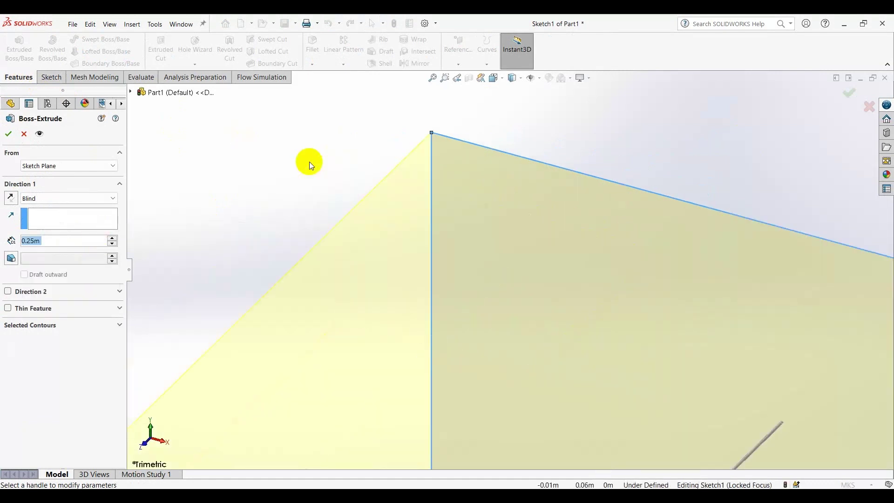
pyautogui.scroll(-2, 327, 183)
pyautogui.scroll(3, 336, 190)
pyautogui.scroll(3, 283, 238)
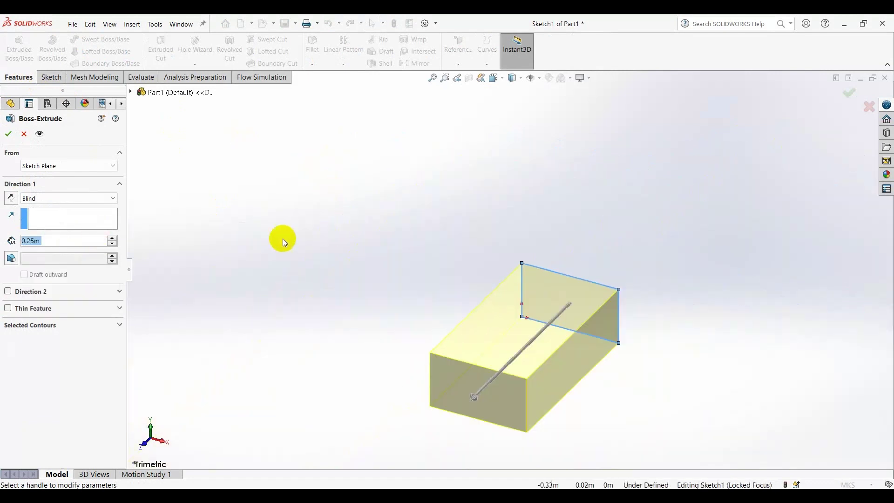
pyautogui.click(8, 134)
pyautogui.moveTo(440, 301)
pyautogui.mouseDown(button='middle')
pyautogui.moveTo(391, 253)
pyautogui.moveTo(397, 285)
pyautogui.moveTo(417, 295)
pyautogui.moveTo(374, 298)
pyautogui.moveTo(405, 286)
pyautogui.moveTo(490, 328)
pyautogui.mouseUp(button='middle')
# Step: View the block's top face straight on and start a sketch on it
pyautogui.click(491, 330)
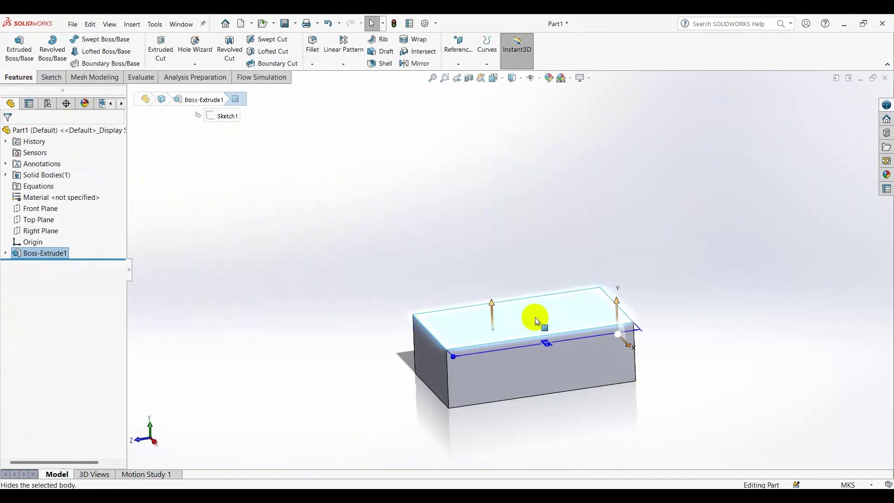
pyautogui.click(617, 291)
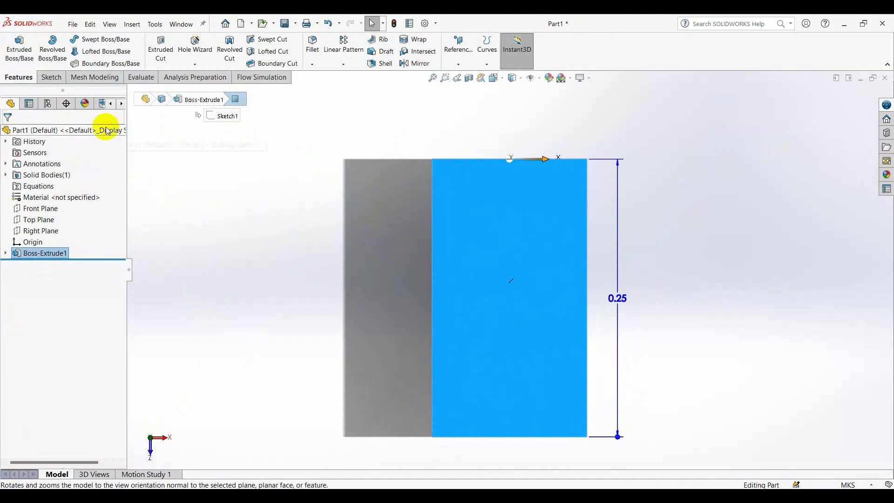
pyautogui.click(491, 253)
pyautogui.click(51, 77)
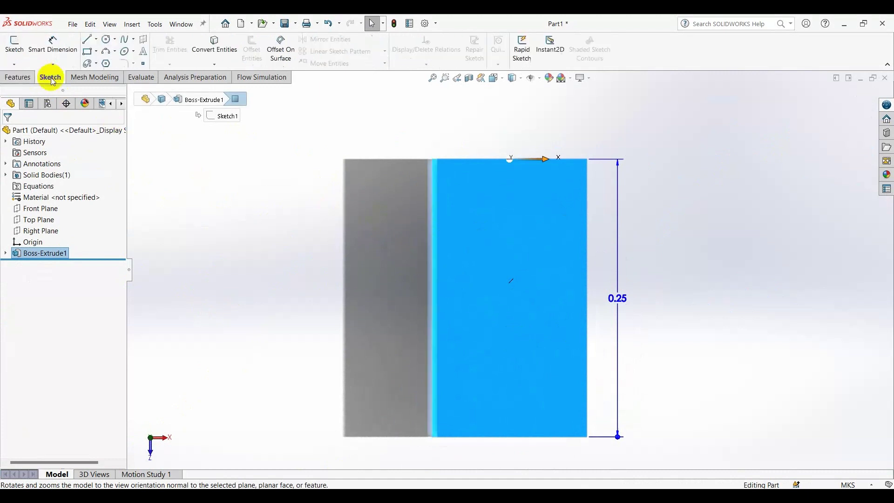
pyautogui.click(90, 55)
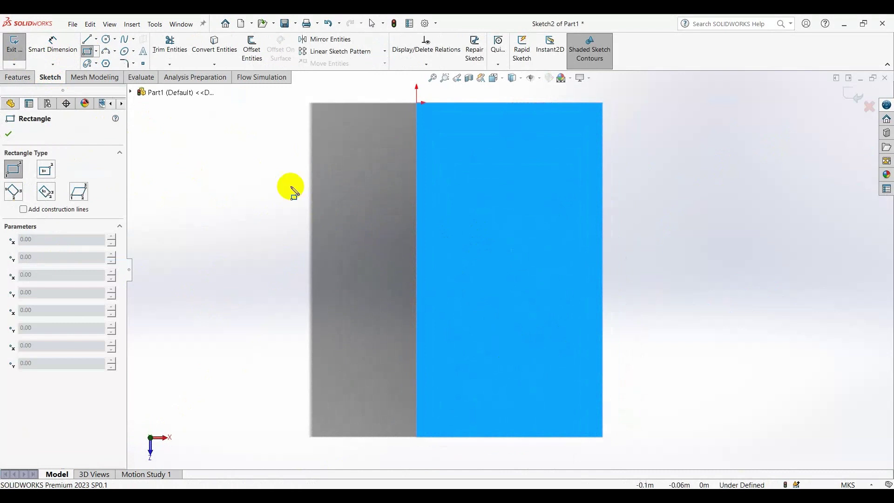
# Step: Draw a circle of about 0.0355 m radius on the top face and close the sketch
pyautogui.click(106, 39)
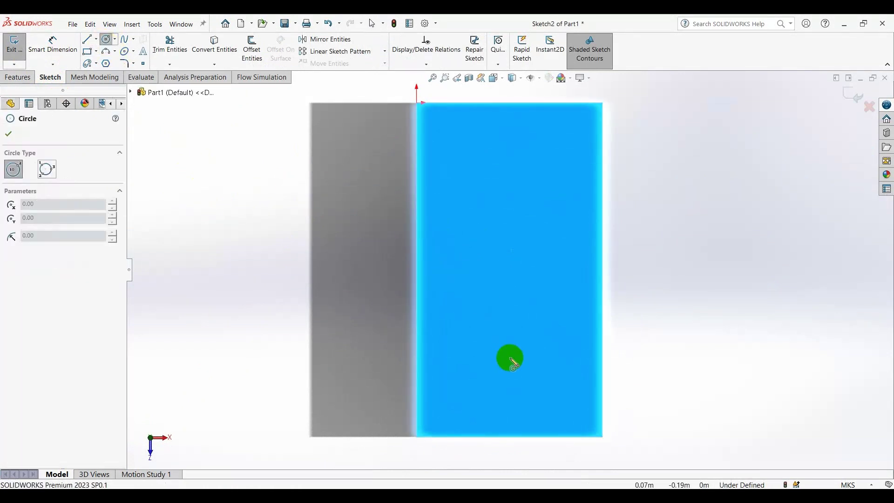
pyautogui.moveTo(511, 363)
pyautogui.mouseDown()
pyautogui.moveTo(535, 307)
pyautogui.moveTo(524, 319)
pyautogui.mouseUp()
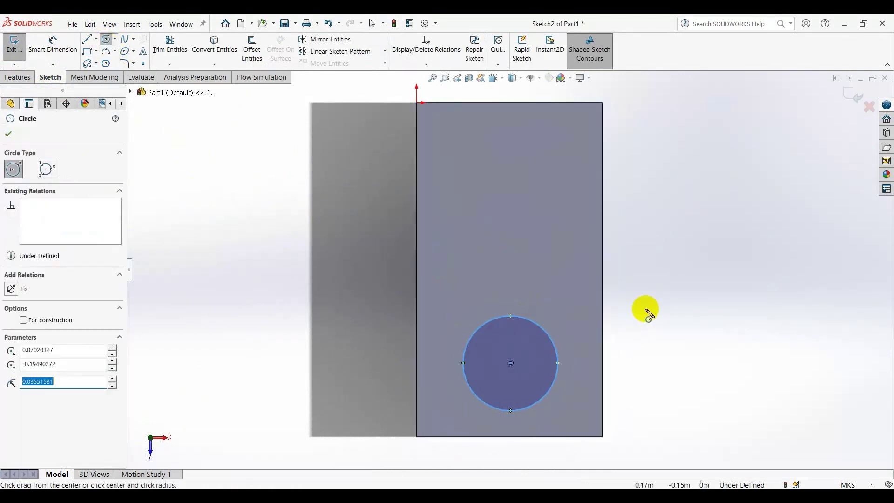
pyautogui.moveTo(423, 303)
pyautogui.mouseDown(button='middle')
pyautogui.moveTo(326, 223)
pyautogui.moveTo(360, 250)
pyautogui.mouseUp(button='middle')
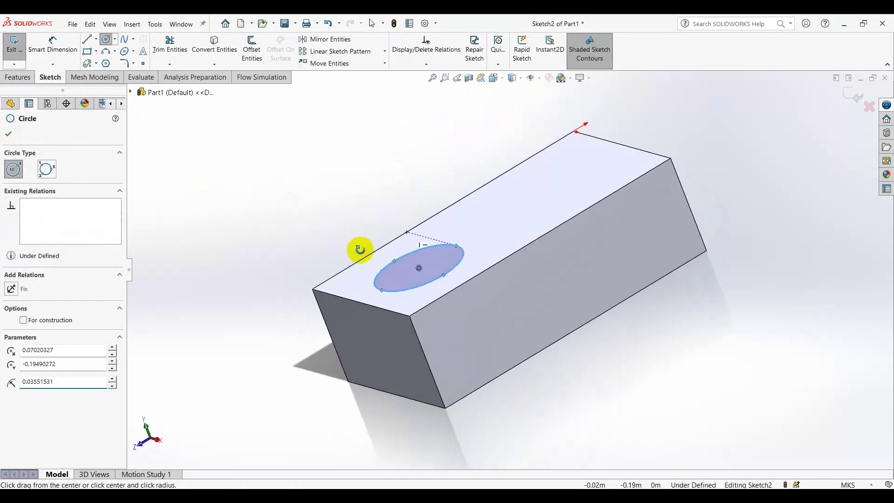
pyautogui.moveTo(409, 366)
pyautogui.mouseDown(button='middle')
pyautogui.moveTo(344, 279)
pyautogui.moveTo(319, 299)
pyautogui.moveTo(365, 353)
pyautogui.moveTo(237, 320)
pyautogui.mouseUp(button='middle')
pyautogui.click(853, 96)
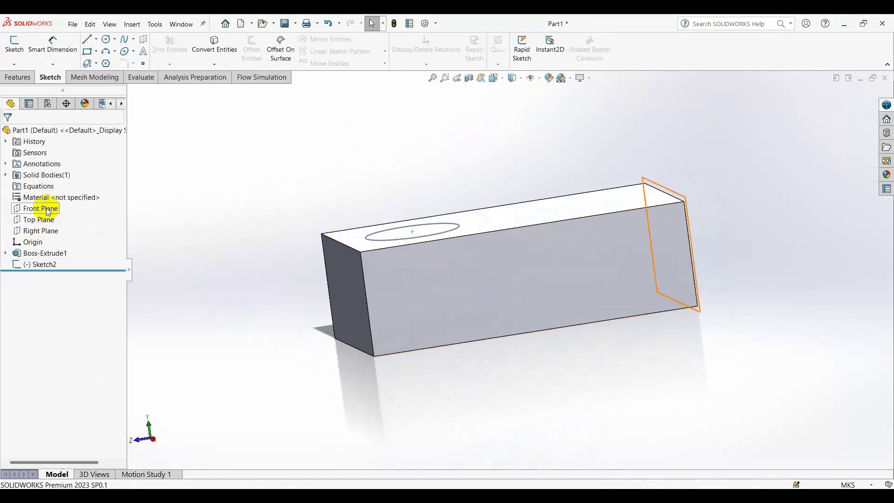
# Step: Create Plane1 offset 0.07 m from the Right Plane, cutting across the block
pyautogui.click(40, 231)
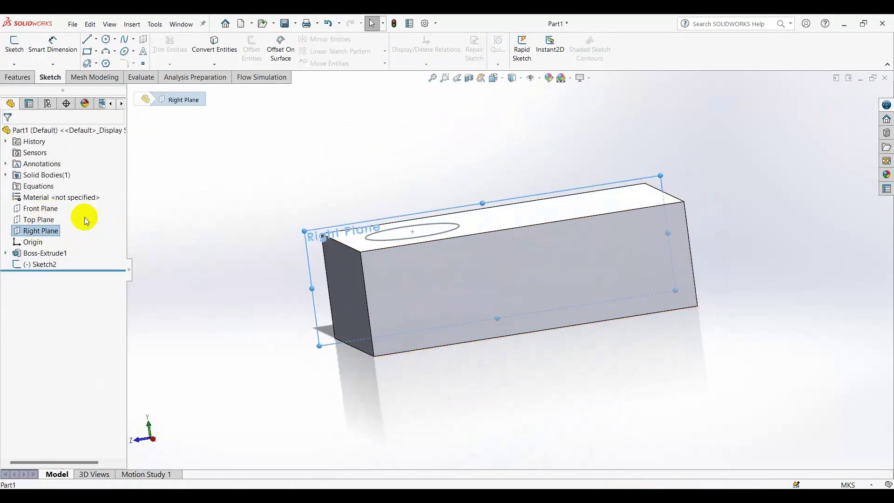
pyautogui.moveTo(255, 257)
pyautogui.mouseDown(button='middle')
pyautogui.moveTo(287, 329)
pyautogui.moveTo(279, 373)
pyautogui.moveTo(291, 435)
pyautogui.moveTo(272, 439)
pyautogui.moveTo(295, 445)
pyautogui.moveTo(294, 419)
pyautogui.mouseUp(button='middle')
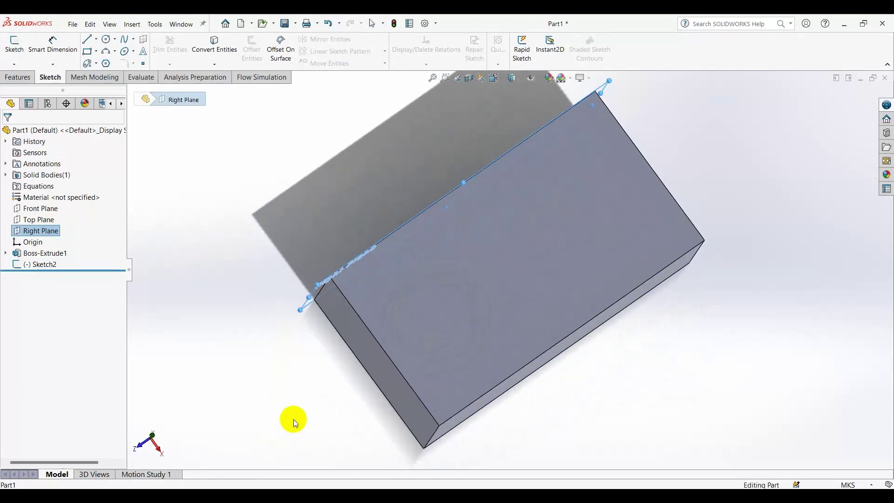
pyautogui.moveTo(370, 338)
pyautogui.mouseDown(button='middle')
pyautogui.moveTo(363, 318)
pyautogui.moveTo(354, 321)
pyautogui.mouseUp(button='middle')
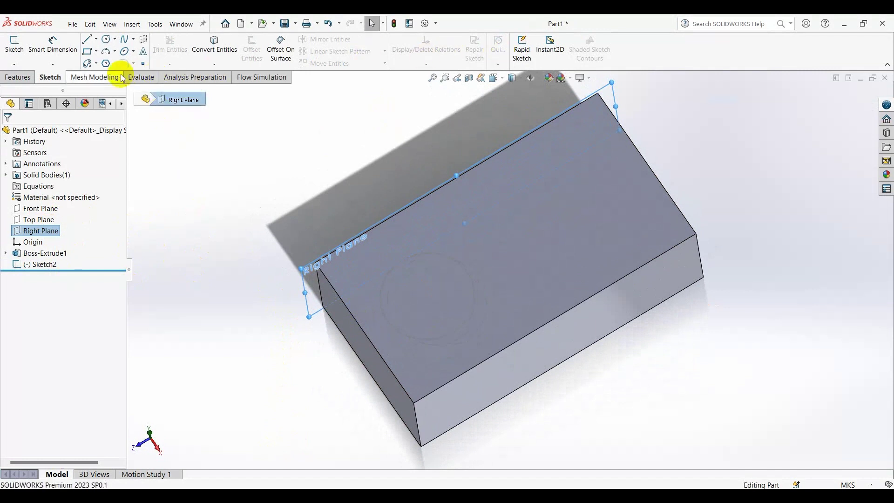
pyautogui.click(29, 78)
pyautogui.click(459, 63)
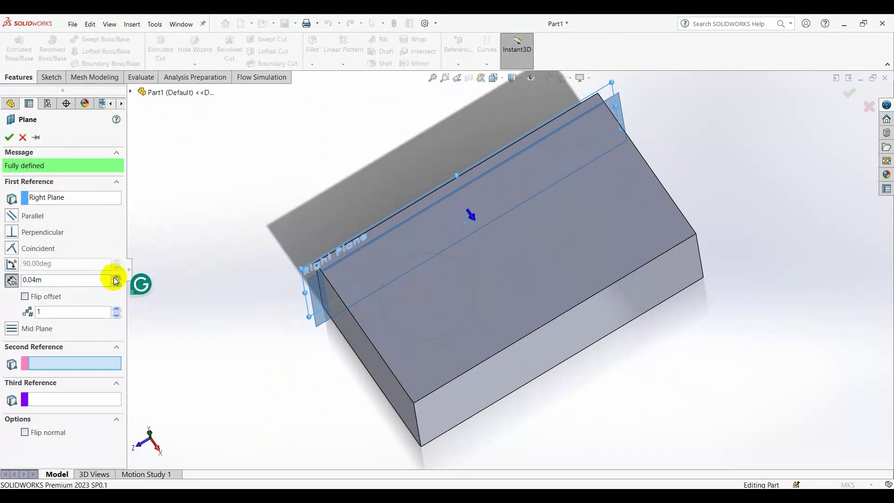
pyautogui.moveTo(298, 326)
pyautogui.mouseDown(button='middle')
pyautogui.moveTo(343, 343)
pyautogui.moveTo(352, 367)
pyautogui.mouseUp(button='middle')
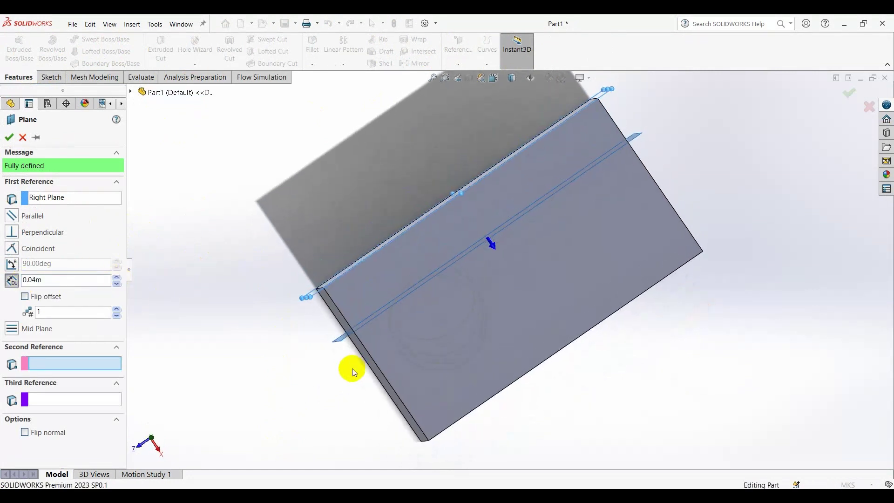
pyautogui.click(116, 277)
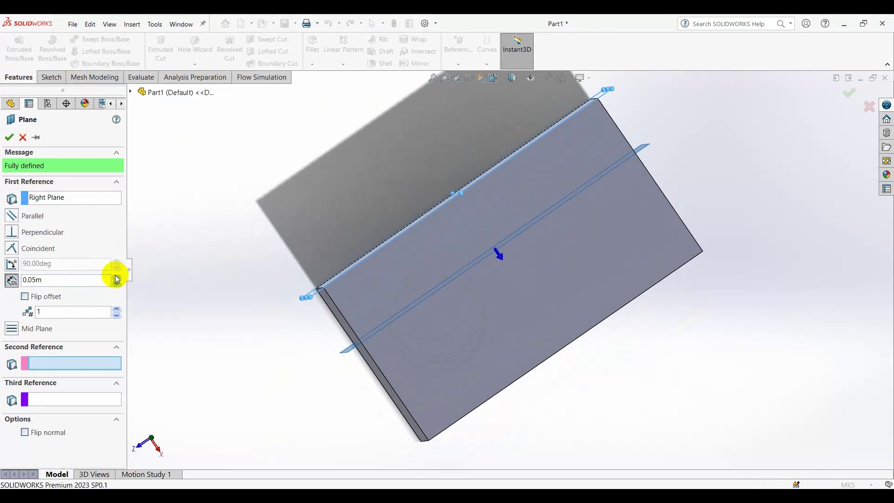
pyautogui.click(116, 278)
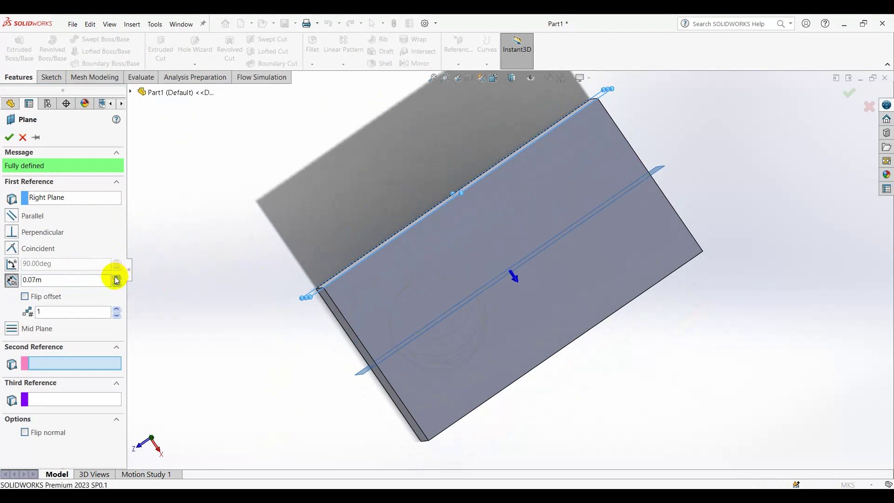
pyautogui.click(7, 137)
pyautogui.moveTo(289, 275)
pyautogui.mouseDown(button='middle')
pyautogui.moveTo(279, 239)
pyautogui.moveTo(210, 222)
pyautogui.moveTo(274, 189)
pyautogui.moveTo(239, 236)
pyautogui.mouseUp(button='middle')
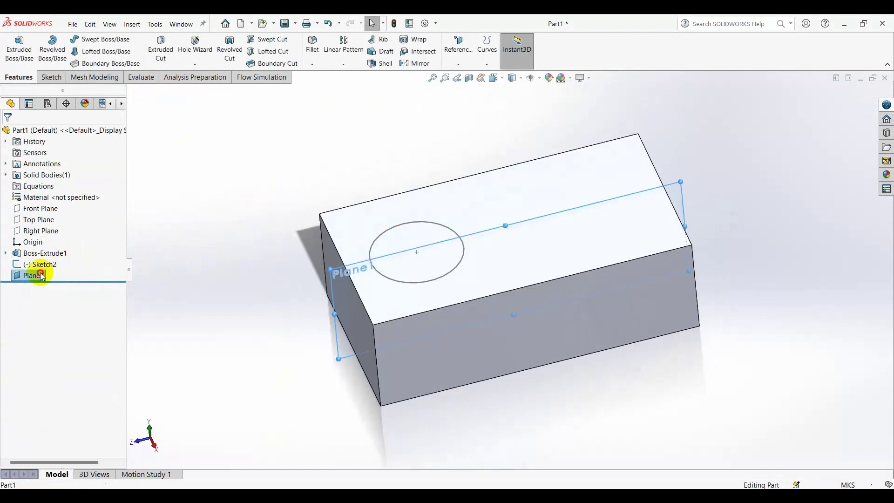
# Step: Start Sketch3 on Plane1 and view it face-on
pyautogui.click(88, 257)
pyautogui.click(31, 274)
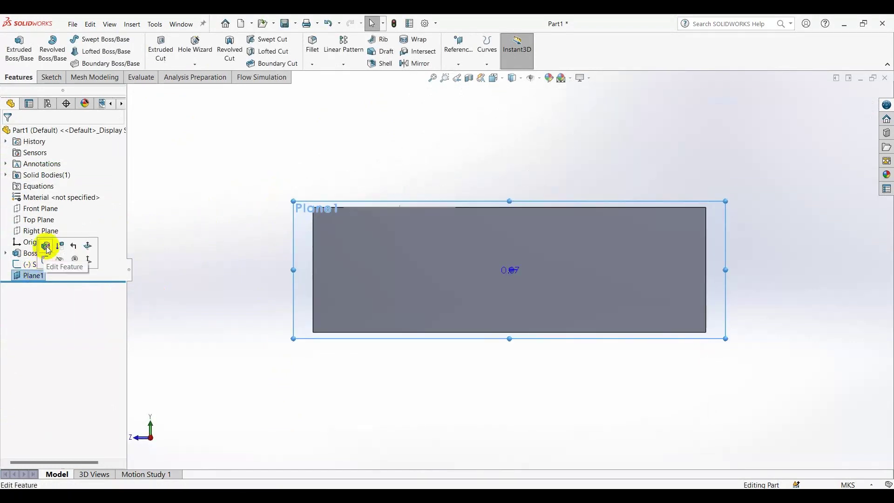
pyautogui.click(46, 259)
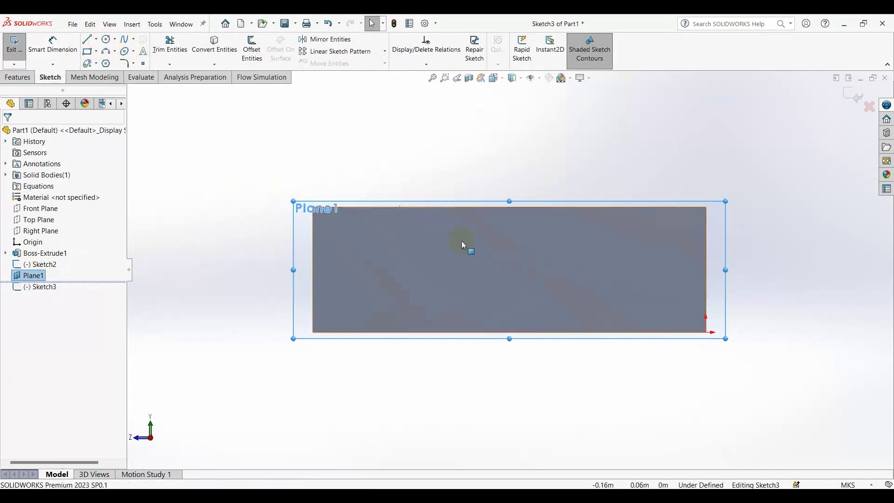
pyautogui.moveTo(462, 242)
pyautogui.mouseDown(button='middle')
pyautogui.moveTo(455, 275)
pyautogui.moveTo(454, 201)
pyautogui.moveTo(459, 215)
pyautogui.mouseUp(button='middle')
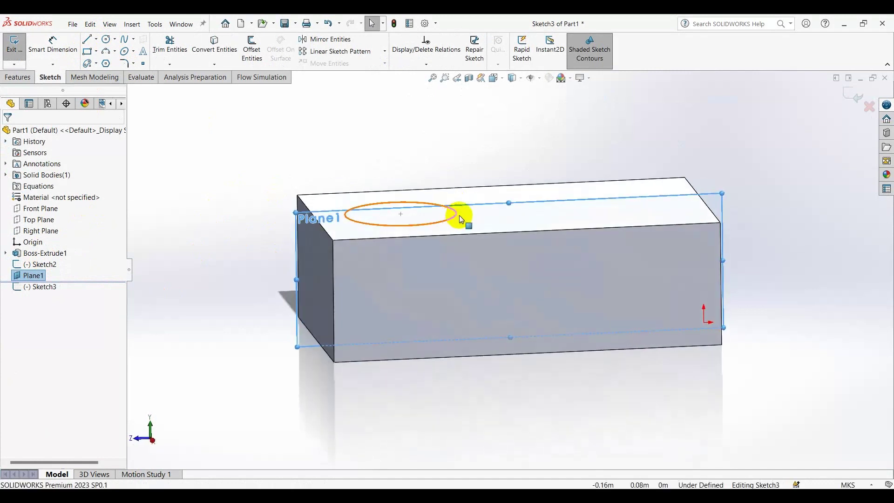
pyautogui.click(52, 287)
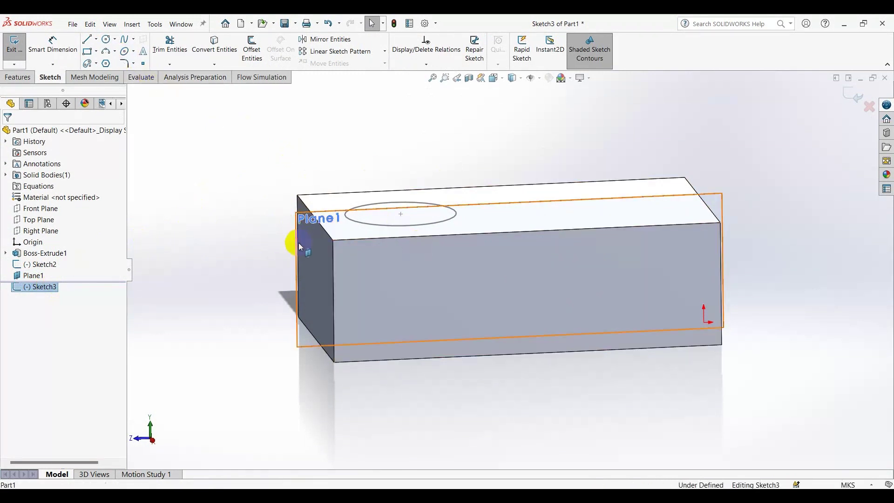
pyautogui.click(300, 247)
pyautogui.rightClick(37, 275)
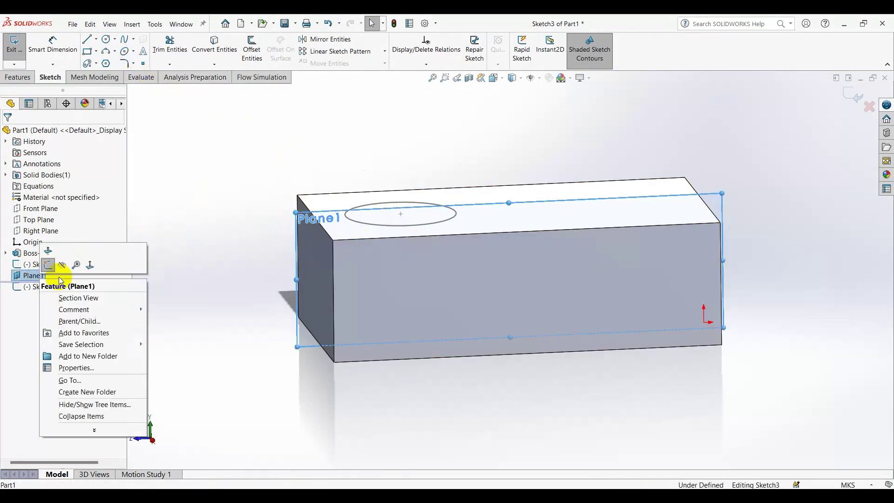
pyautogui.click(90, 266)
# Step: Draw the first 3-point arc from the block's top edge to its right edge
pyautogui.click(123, 70)
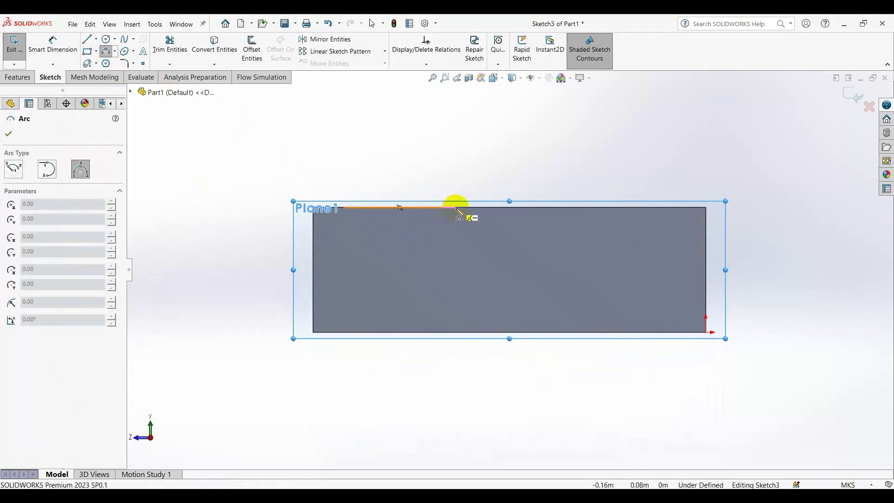
pyautogui.moveTo(458, 209); pyautogui.dragTo(501, 284)
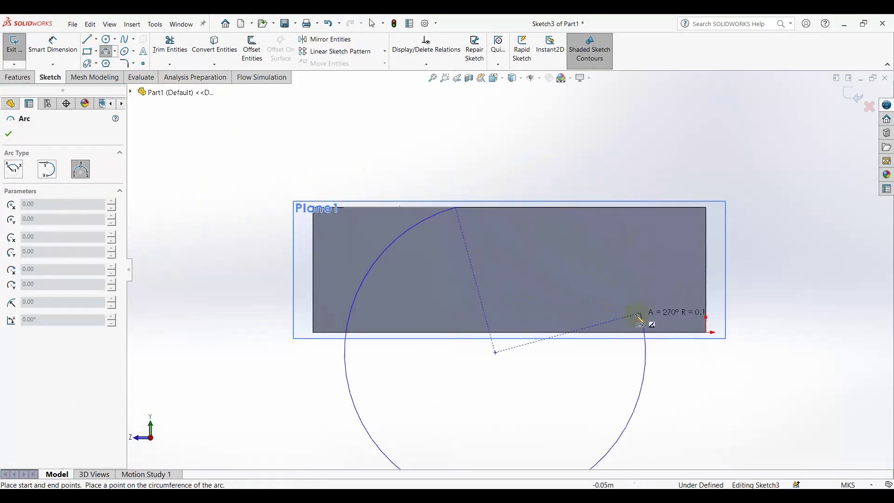
pyautogui.click(636, 321)
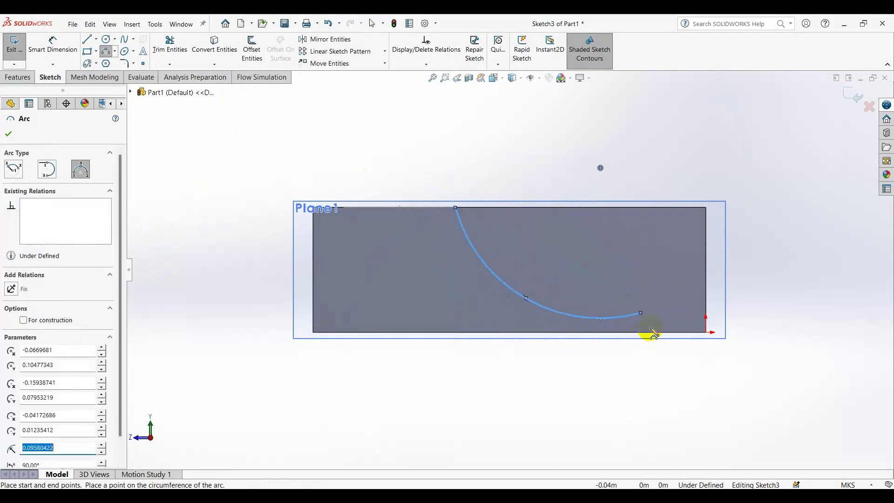
pyautogui.press('Escape')
pyautogui.moveTo(641, 313)
pyautogui.mouseDown()
pyautogui.moveTo(709, 311)
pyautogui.moveTo(705, 237)
pyautogui.mouseUp()
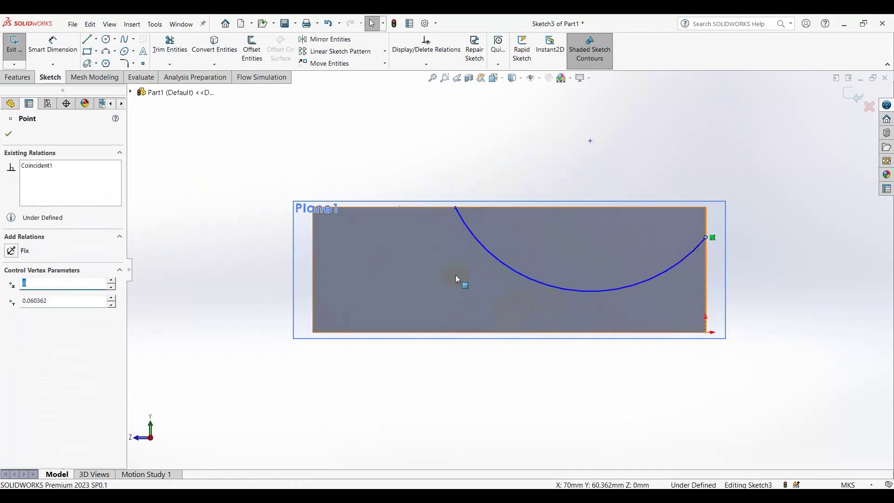
# Step: Add a Pierce relation between the first arc's end and the top circle
pyautogui.moveTo(423, 259)
pyautogui.mouseDown(button='middle')
pyautogui.moveTo(405, 299)
pyautogui.moveTo(413, 355)
pyautogui.moveTo(417, 319)
pyautogui.mouseUp(button='middle')
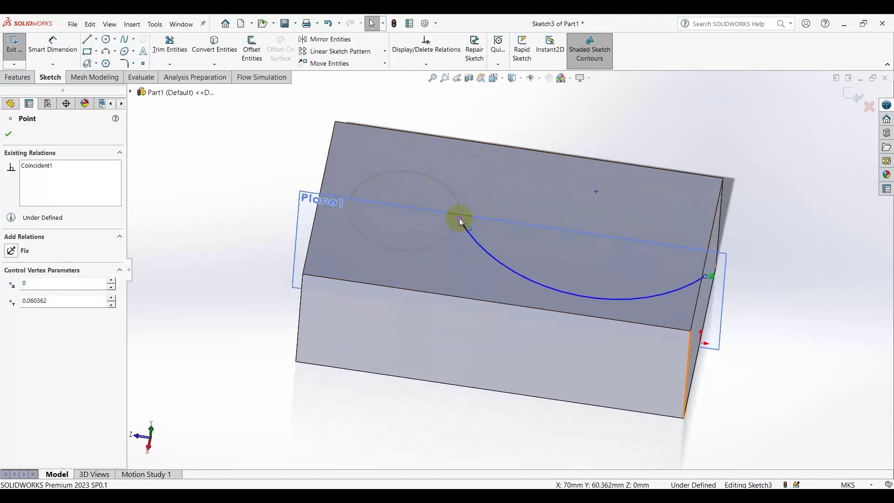
pyautogui.keyDown('ctrl'); pyautogui.click(446, 238); pyautogui.keyUp('ctrl')
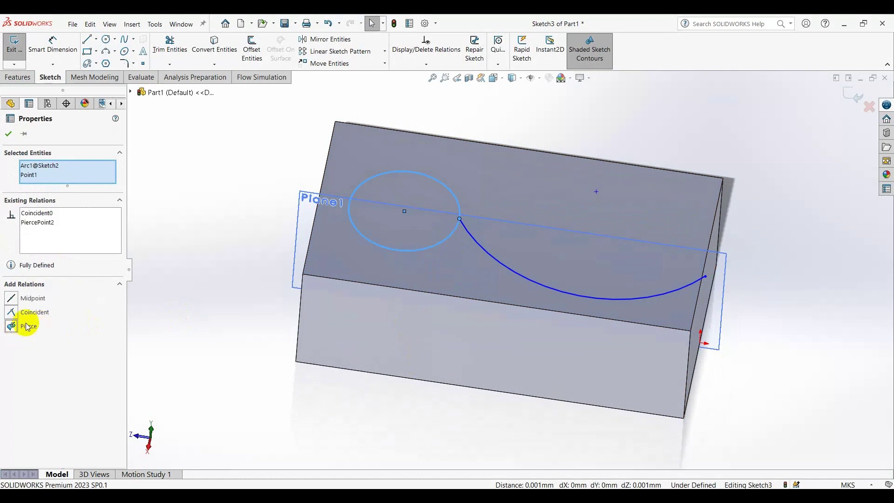
pyautogui.click(154, 199)
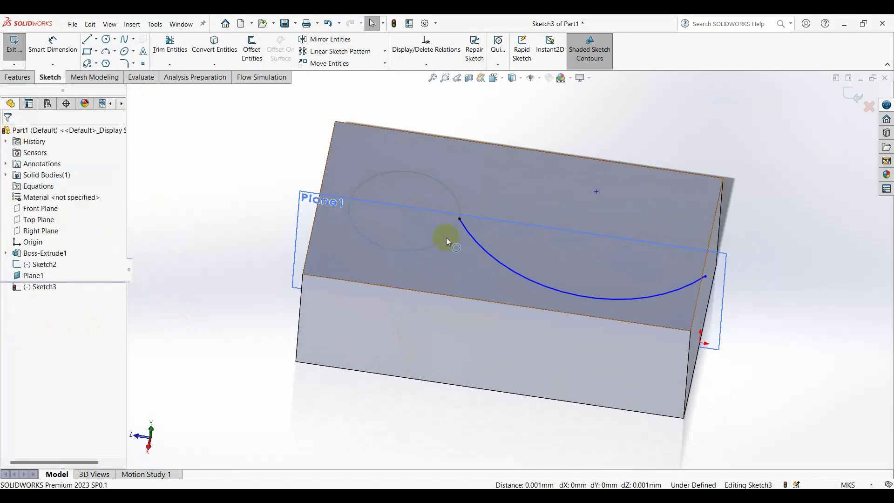
pyautogui.moveTo(447, 239)
pyautogui.mouseDown(button='middle')
pyautogui.moveTo(410, 221)
pyautogui.moveTo(429, 214)
pyautogui.mouseUp(button='middle')
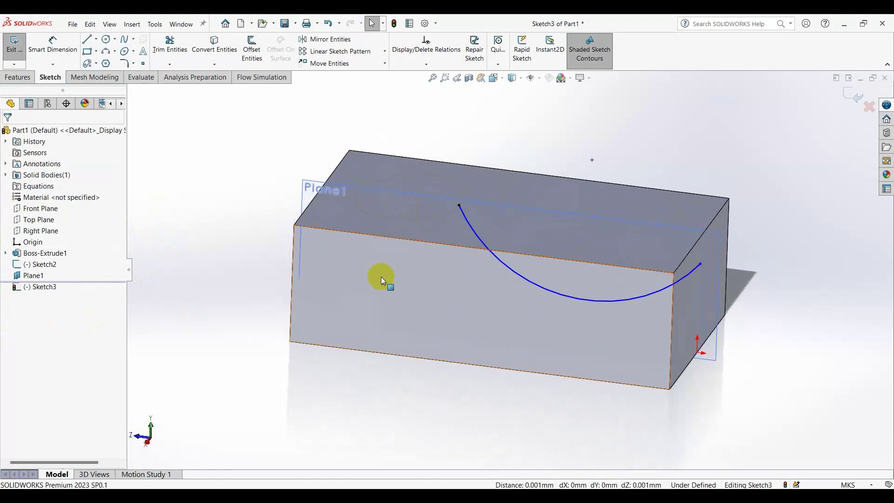
pyautogui.click(35, 284)
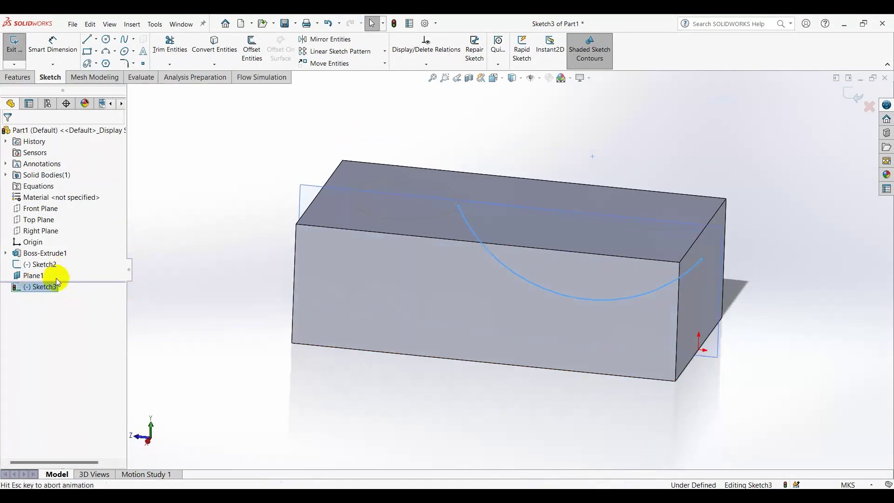
# Step: Draw the second 3-point arc, reshaping it to end on the block's right edge
pyautogui.click(108, 54)
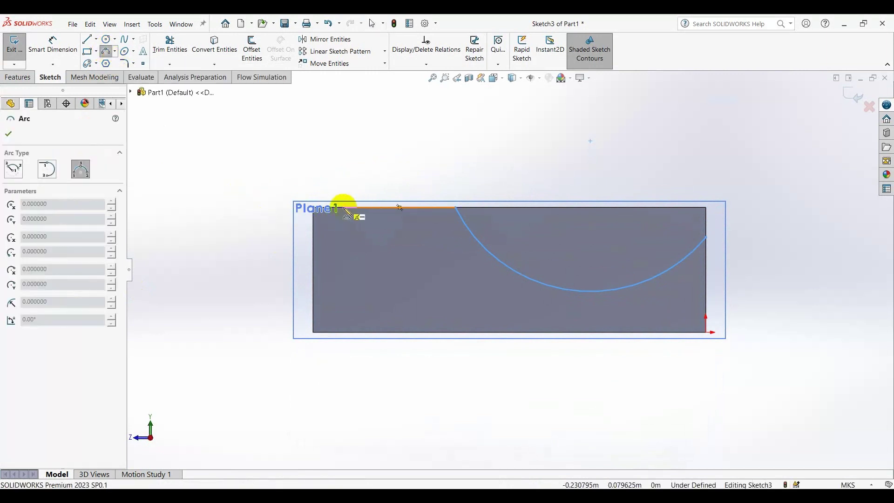
pyautogui.moveTo(345, 208)
pyautogui.mouseDown()
pyautogui.moveTo(373, 282)
pyautogui.moveTo(396, 280)
pyautogui.mouseUp()
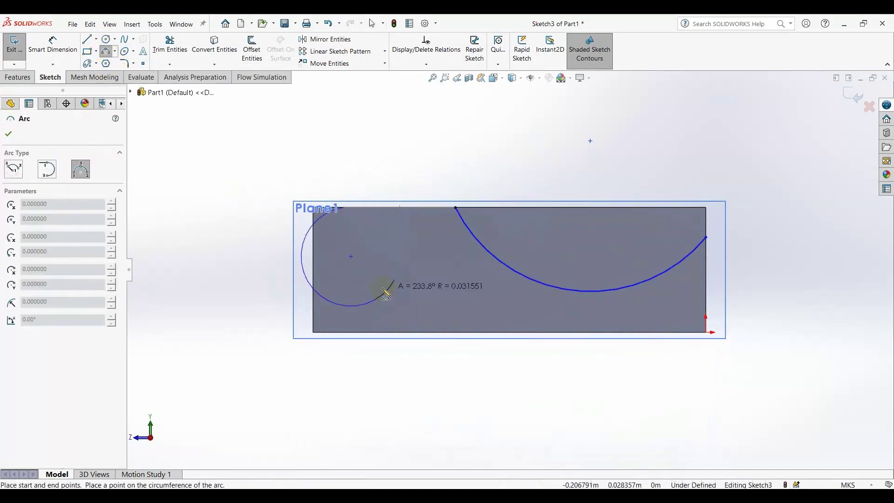
pyautogui.click(371, 285)
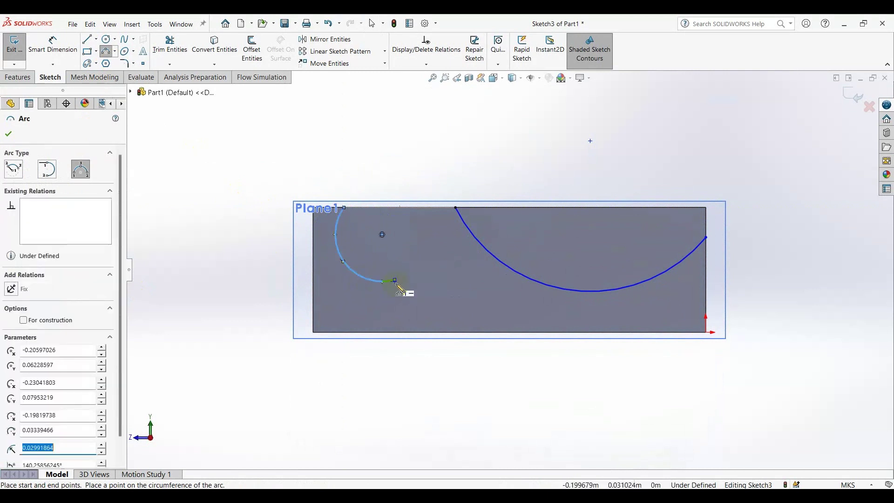
pyautogui.press('Escape')
pyautogui.moveTo(396, 280); pyautogui.dragTo(590, 281)
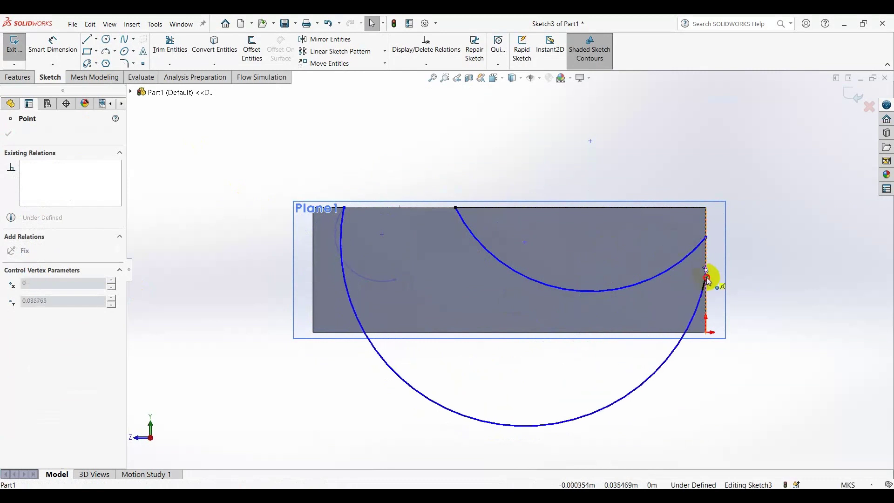
pyautogui.moveTo(590, 282); pyautogui.dragTo(705, 290)
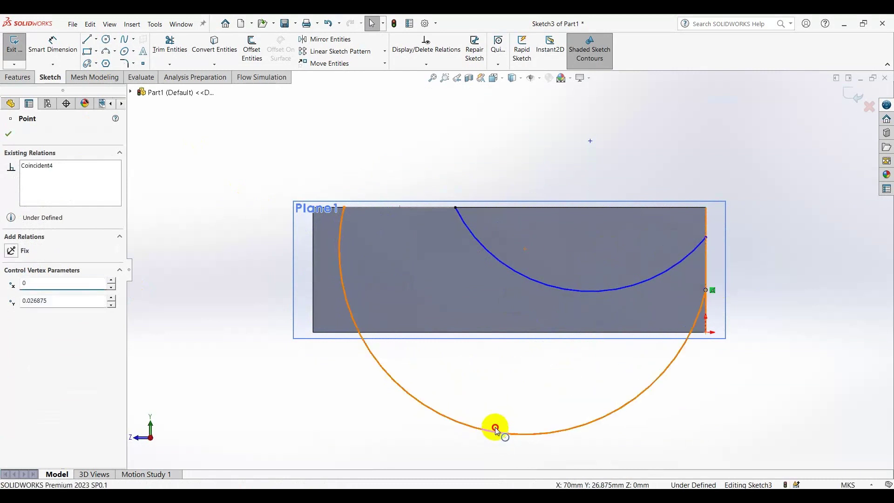
pyautogui.moveTo(496, 428); pyautogui.dragTo(522, 319)
pyautogui.click(698, 397)
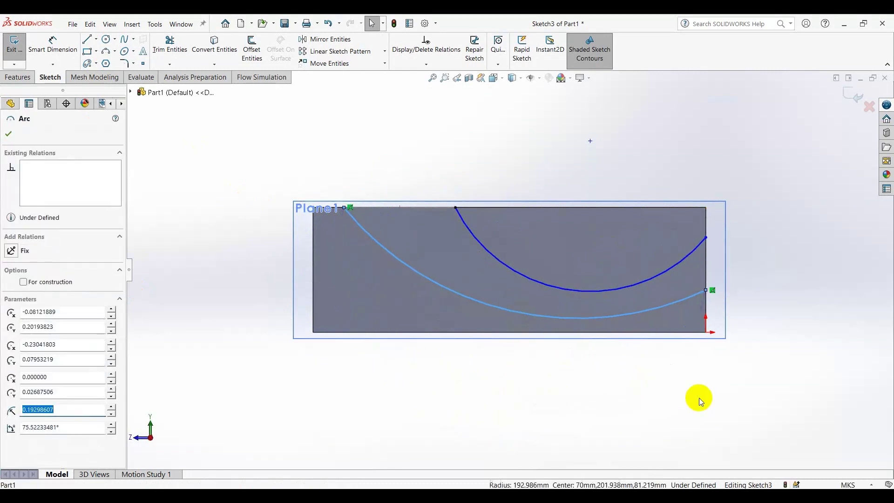
# Step: Pierce the second arc's start to the circle and close Sketch3
pyautogui.moveTo(549, 369); pyautogui.dragTo(440, 307, button='middle')
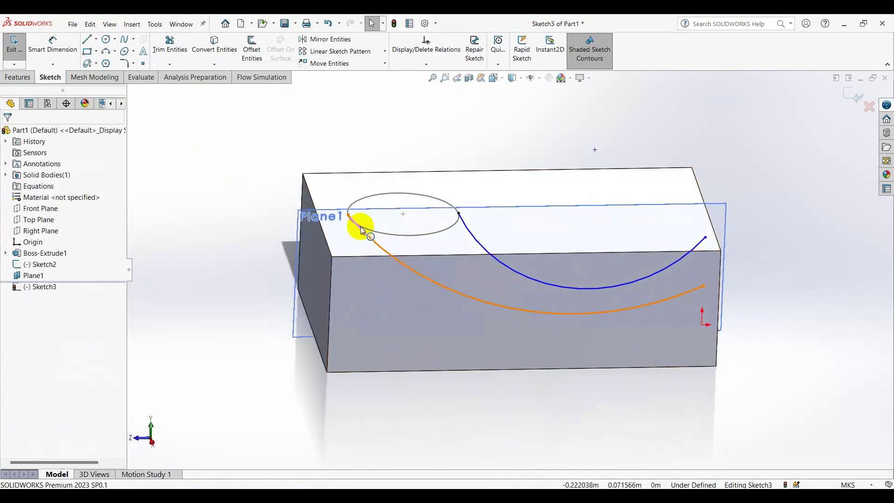
pyautogui.click(351, 217)
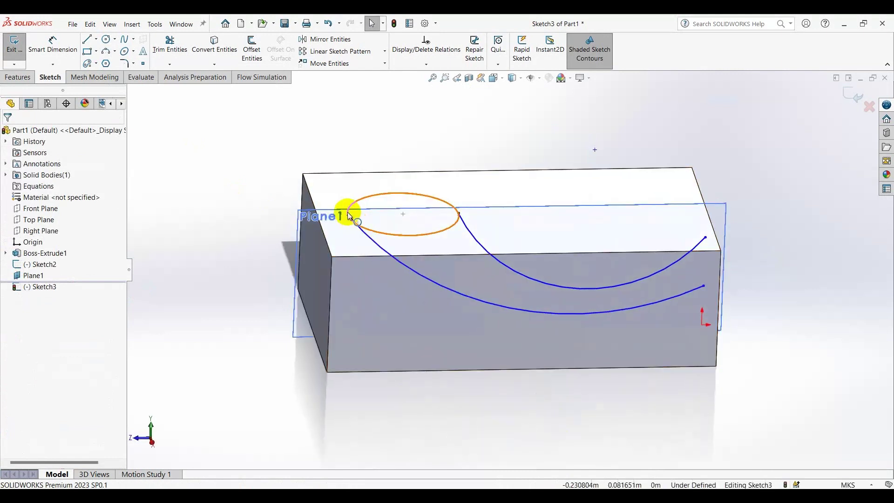
pyautogui.click(383, 234)
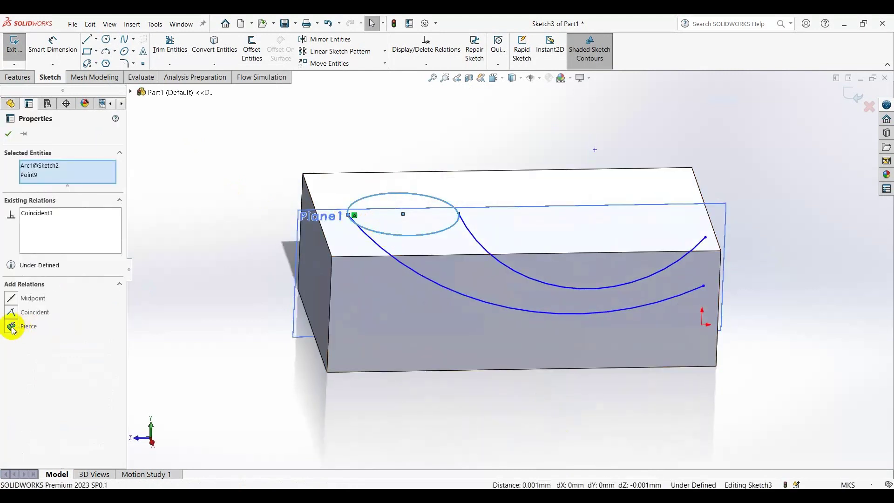
pyautogui.click(9, 137)
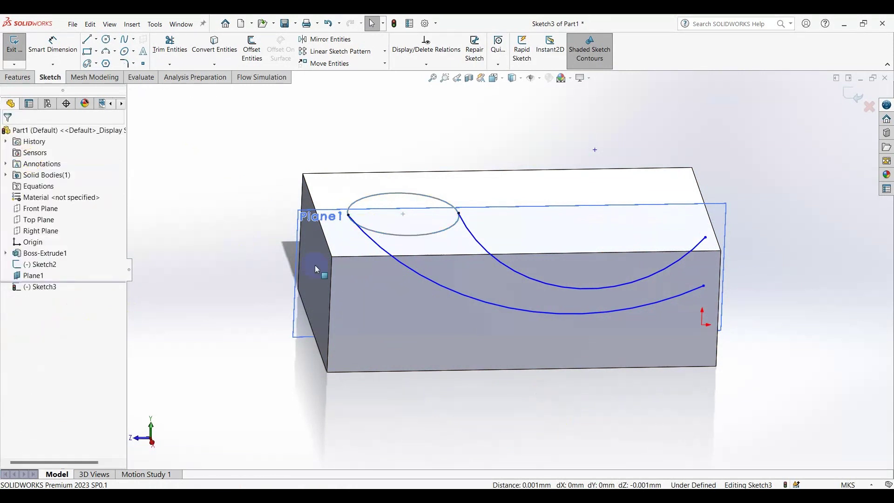
pyautogui.moveTo(315, 265); pyautogui.dragTo(381, 262, button='middle')
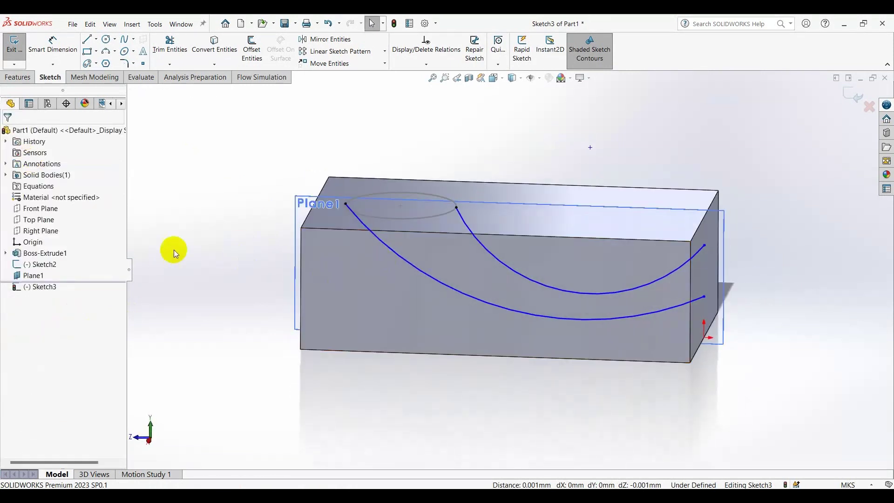
pyautogui.click(856, 100)
# Step: Sketch a rectangle on the block's right end face
pyautogui.moveTo(752, 214); pyautogui.dragTo(714, 236, button='middle')
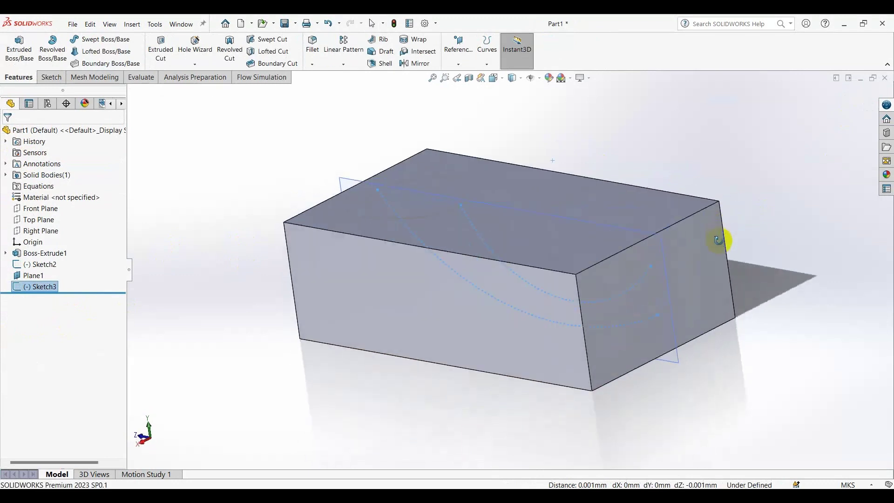
pyautogui.click(714, 293)
pyautogui.click(788, 245)
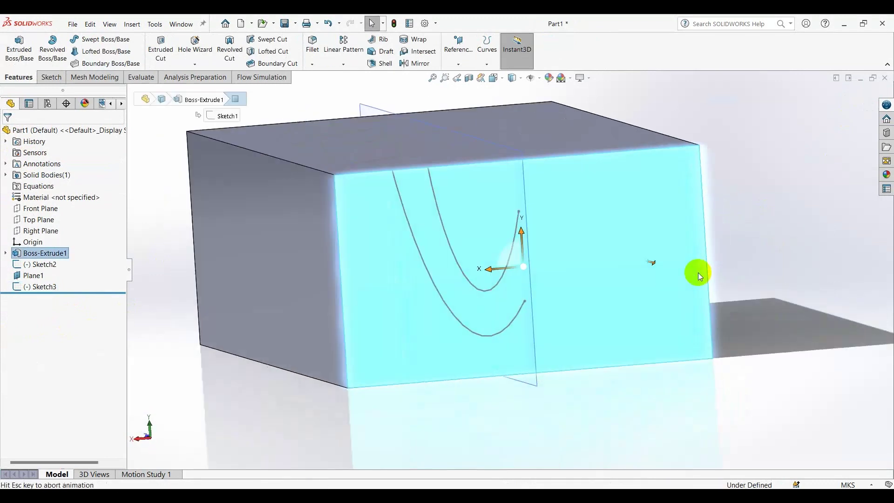
pyautogui.click(588, 284)
pyautogui.click(631, 256)
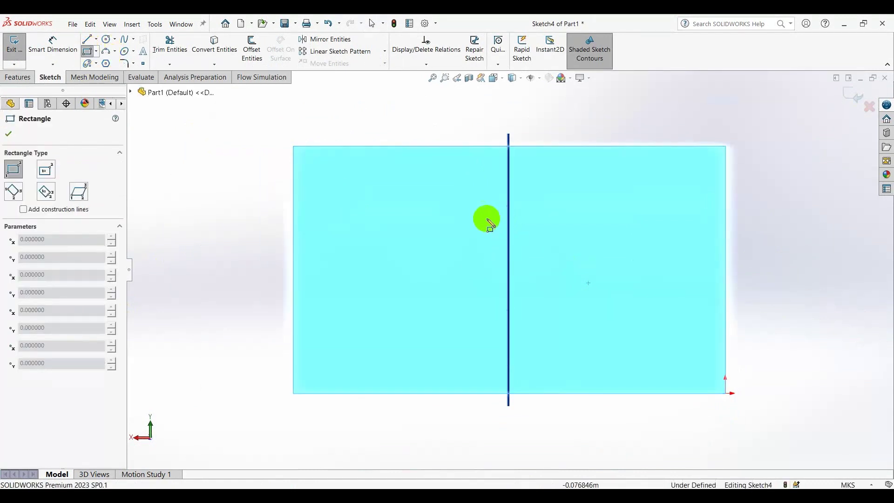
pyautogui.click(465, 208)
pyautogui.click(552, 308)
pyautogui.moveTo(422, 286)
pyautogui.mouseDown(button='middle')
pyautogui.moveTo(449, 301)
pyautogui.moveTo(427, 283)
pyautogui.moveTo(387, 305)
pyautogui.moveTo(413, 295)
pyautogui.moveTo(677, 311)
pyautogui.mouseUp(button='middle')
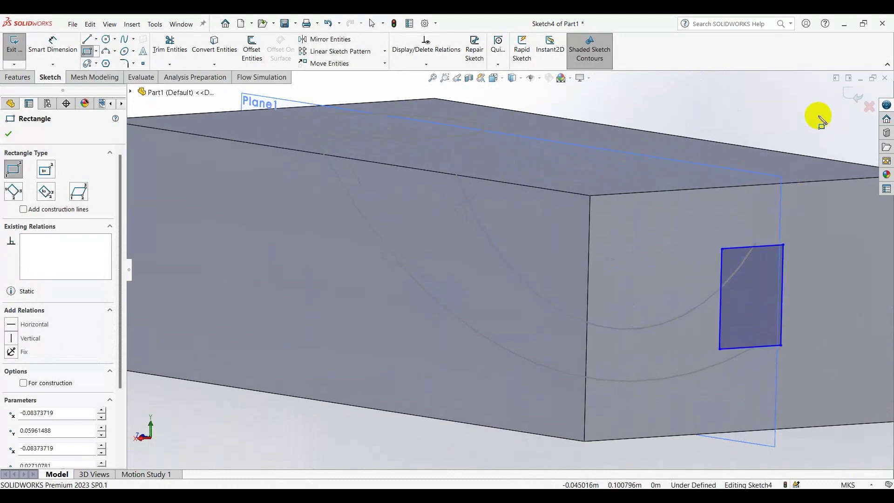
pyautogui.press('Escape')
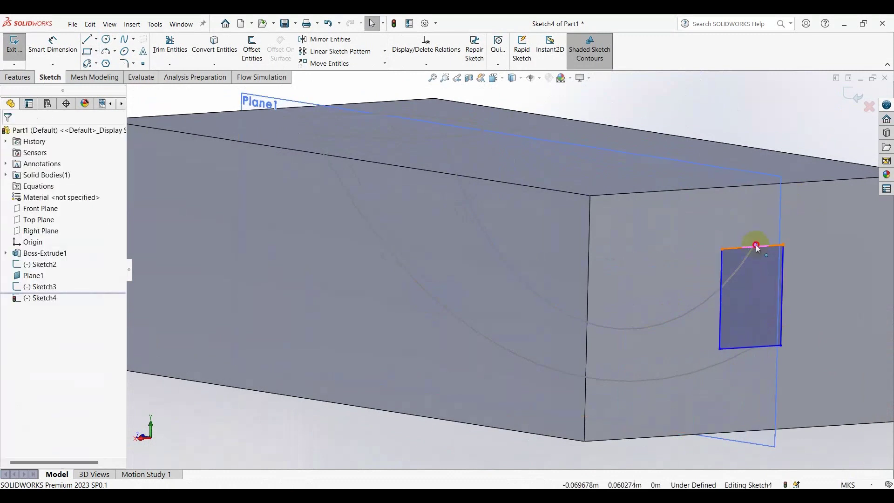
# Step: Make the rectangle's top and bottom edges coincident with the two arc endpoints
pyautogui.keyDown('ctrl'); pyautogui.click(769, 251); pyautogui.keyUp('ctrl')
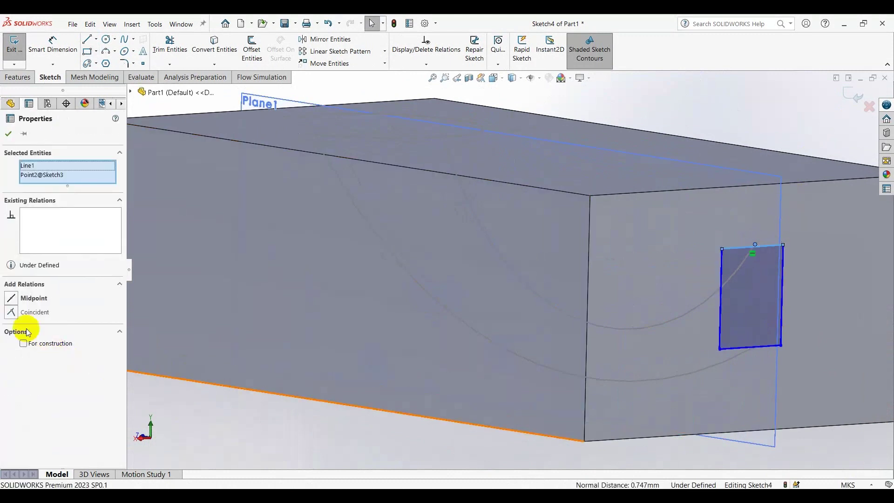
pyautogui.click(12, 313)
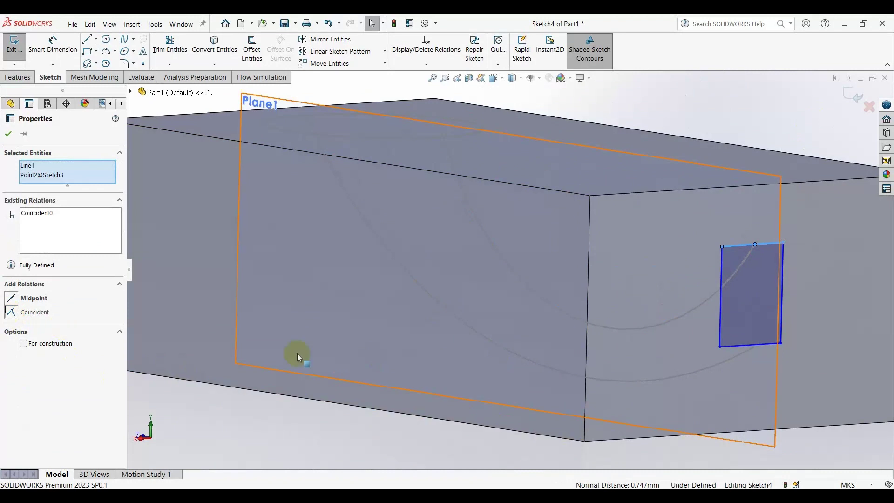
pyautogui.click(762, 353)
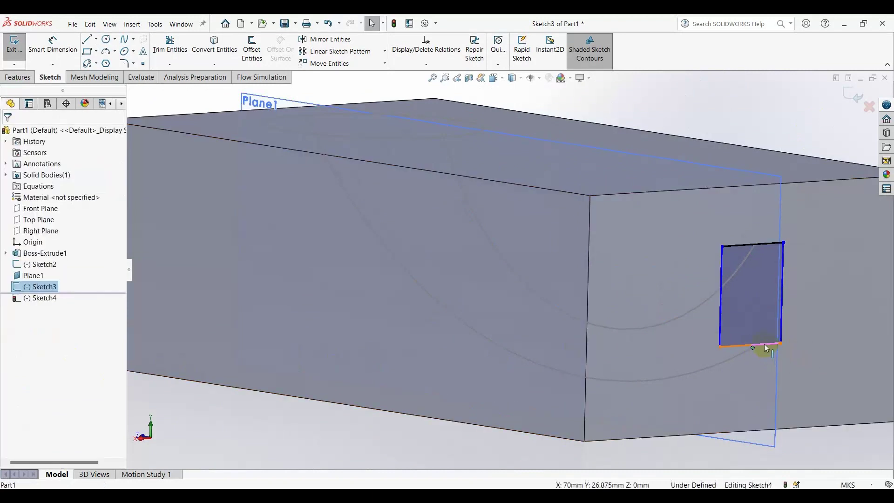
pyautogui.keyDown('ctrl'); pyautogui.click(398, 375); pyautogui.keyUp('ctrl')
pyautogui.click(12, 312)
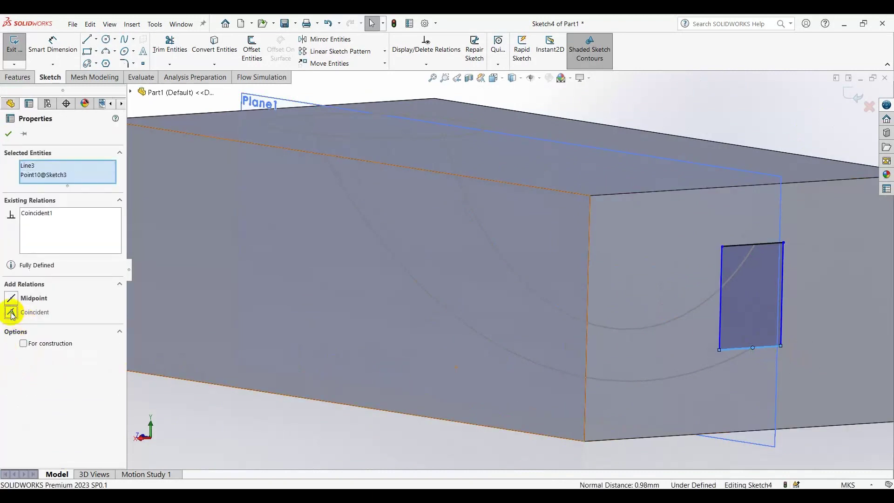
pyautogui.click(11, 135)
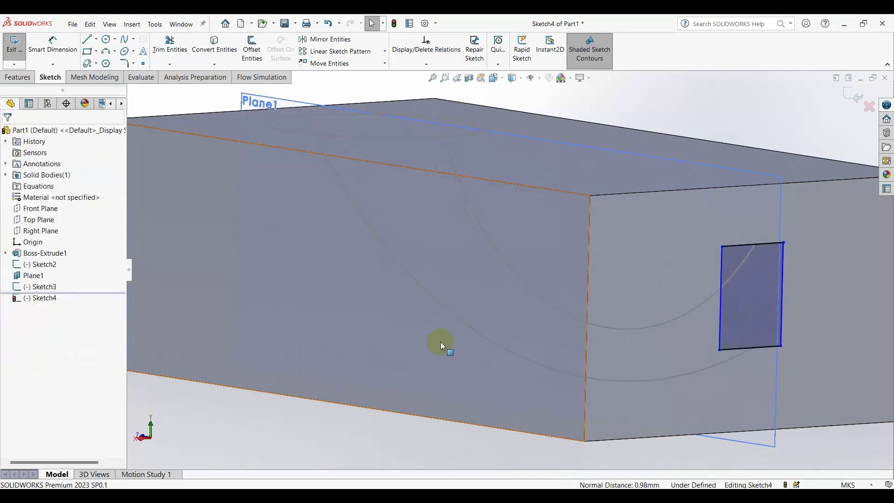
pyautogui.click(851, 94)
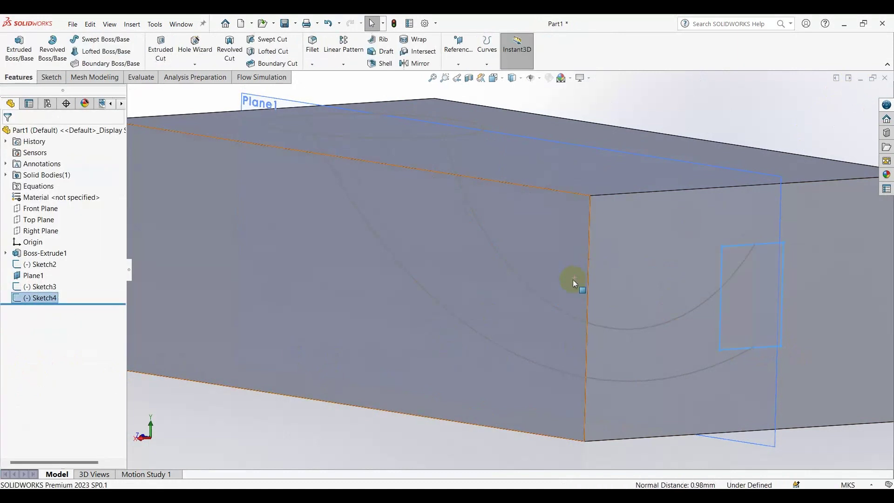
# Step: Review Sketch3 and move Sketch4 below Sketch3 in the feature tree
pyautogui.moveTo(573, 279)
pyautogui.mouseDown(button='middle')
pyautogui.moveTo(601, 260)
pyautogui.moveTo(465, 302)
pyautogui.mouseUp(button='middle')
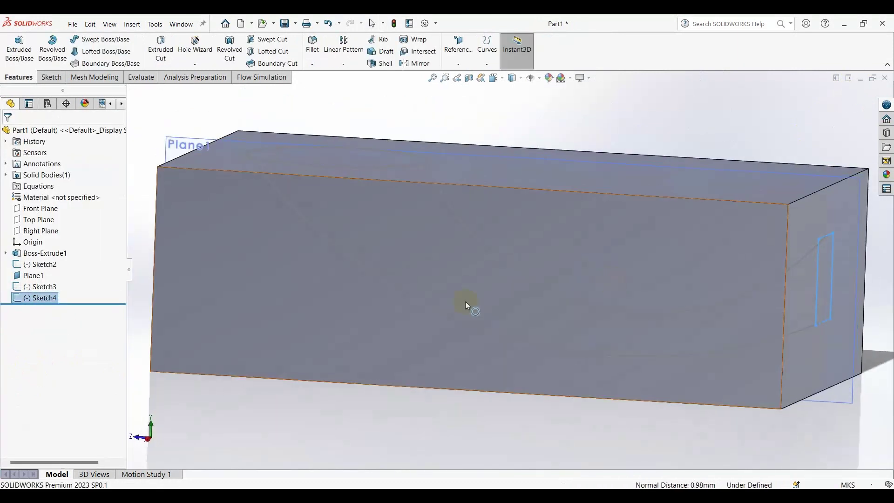
pyautogui.click(40, 287)
pyautogui.click(39, 264)
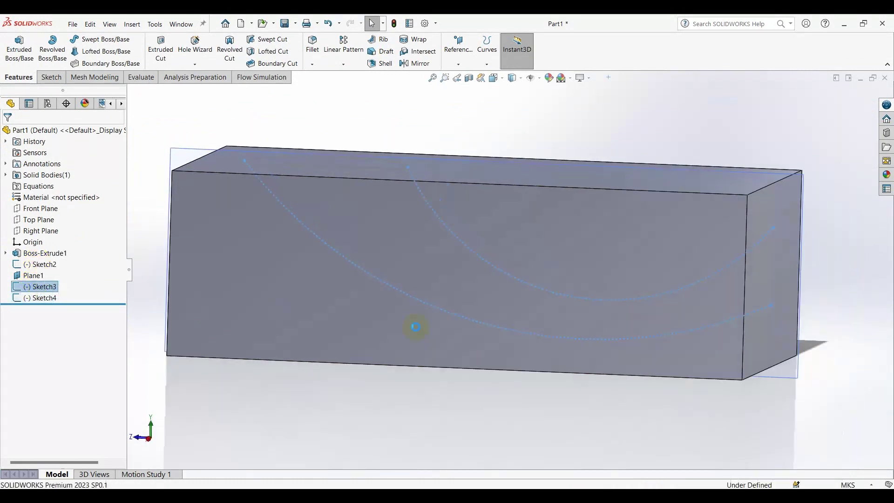
pyautogui.moveTo(502, 315)
pyautogui.mouseDown(button='middle')
pyautogui.moveTo(530, 385)
pyautogui.moveTo(565, 355)
pyautogui.moveTo(535, 365)
pyautogui.mouseUp(button='middle')
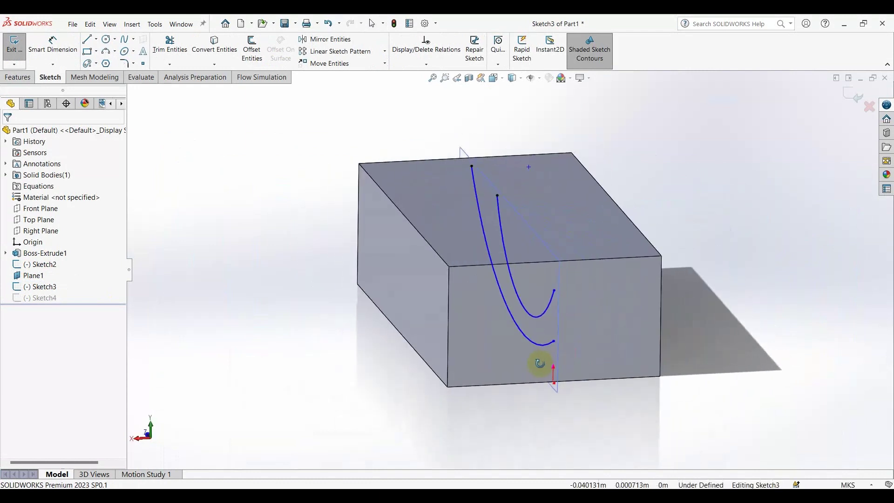
pyautogui.click(856, 96)
pyautogui.moveTo(44, 299)
pyautogui.mouseDown()
pyautogui.moveTo(42, 282)
pyautogui.moveTo(27, 299)
pyautogui.moveTo(30, 280)
pyautogui.moveTo(58, 298)
pyautogui.moveTo(46, 294)
pyautogui.moveTo(43, 268)
pyautogui.moveTo(35, 283)
pyautogui.moveTo(13, 270)
pyautogui.moveTo(21, 279)
pyautogui.mouseUp()
# Step: Check Plane1 and Sketch3 in the tree and orbit the block to inspect it
pyautogui.click(29, 277)
pyautogui.click(33, 288)
pyautogui.click(31, 275)
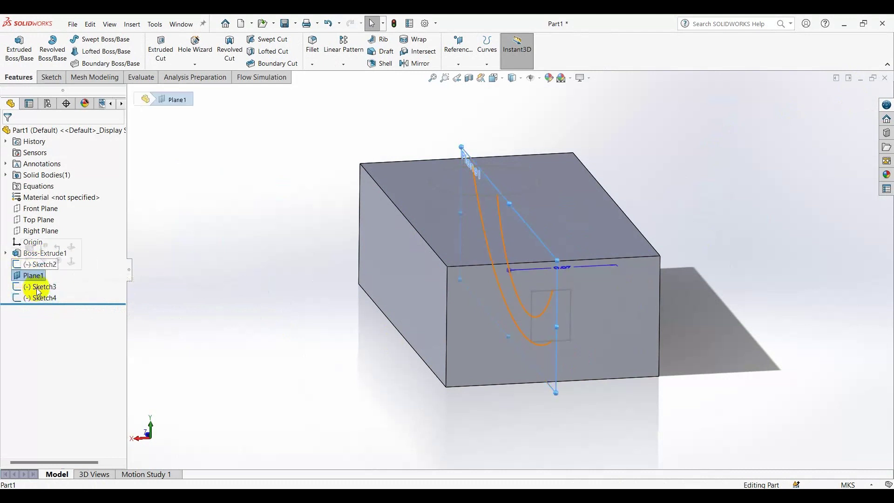
pyautogui.click(280, 332)
pyautogui.moveTo(280, 331); pyautogui.dragTo(325, 343, button='middle')
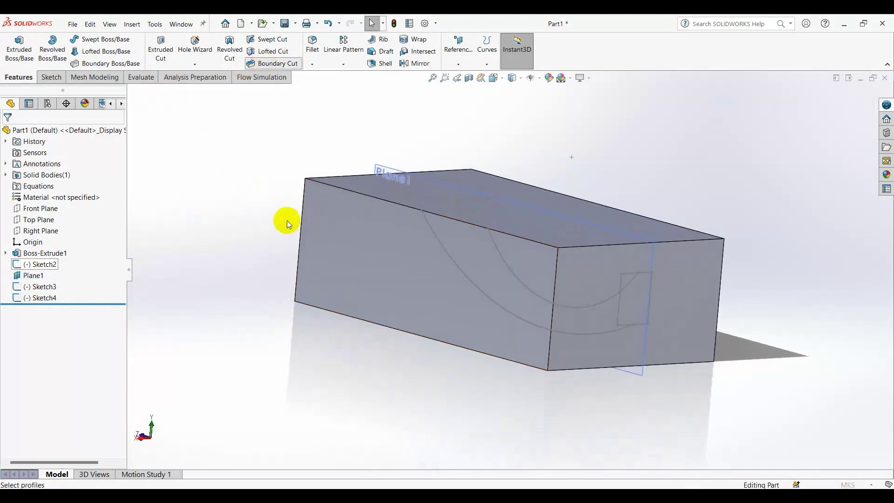
pyautogui.moveTo(271, 228); pyautogui.dragTo(260, 273, button='middle')
# Step: Add both Sketch3 guide curves as Direction 1 profiles of the Boundary Cut
pyautogui.click(390, 222)
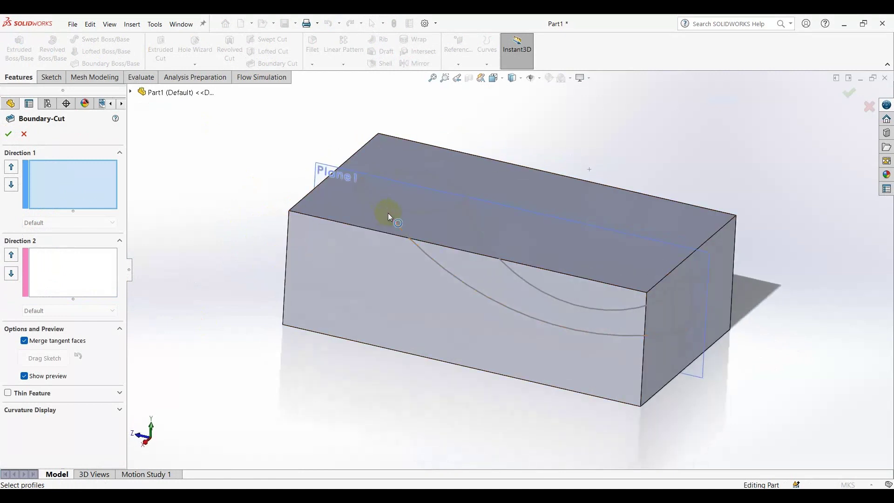
pyautogui.click(390, 218)
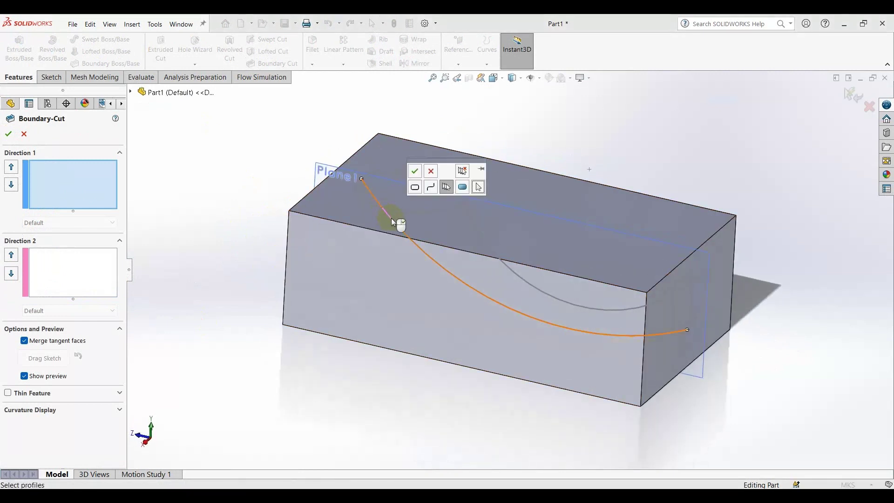
pyautogui.click(415, 177)
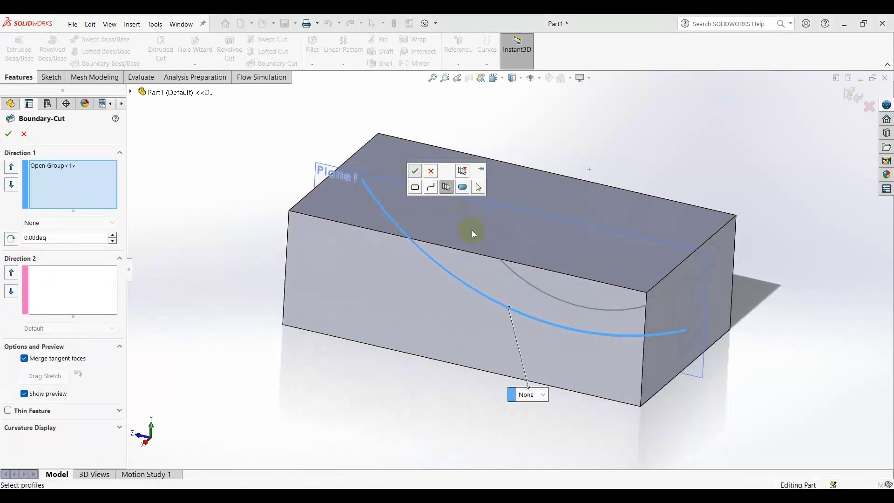
pyautogui.click(496, 255)
pyautogui.click(266, 204)
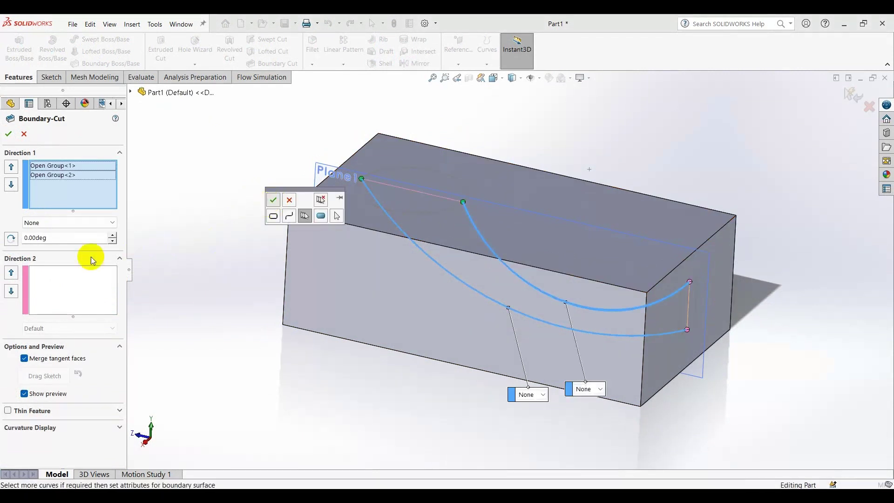
# Step: Add Sketch2's circle and Sketch4's rectangle as Direction 2 profiles and finish the cut
pyautogui.click(39, 285)
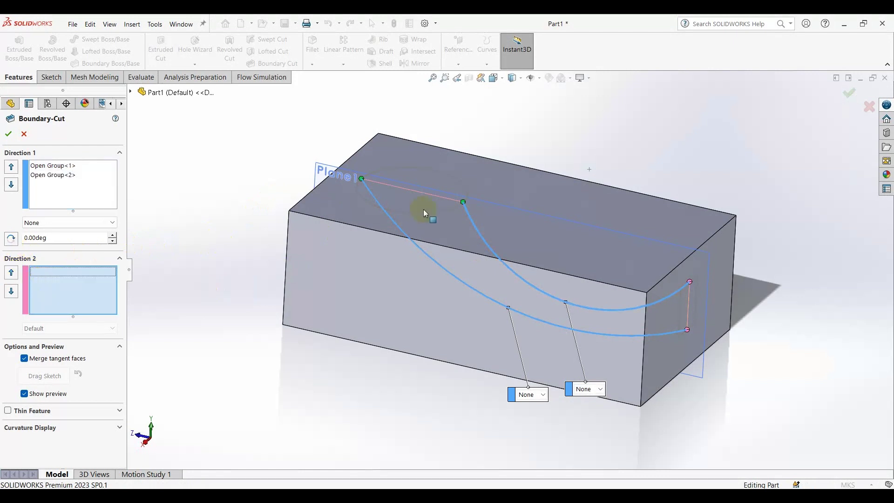
pyautogui.click(411, 213)
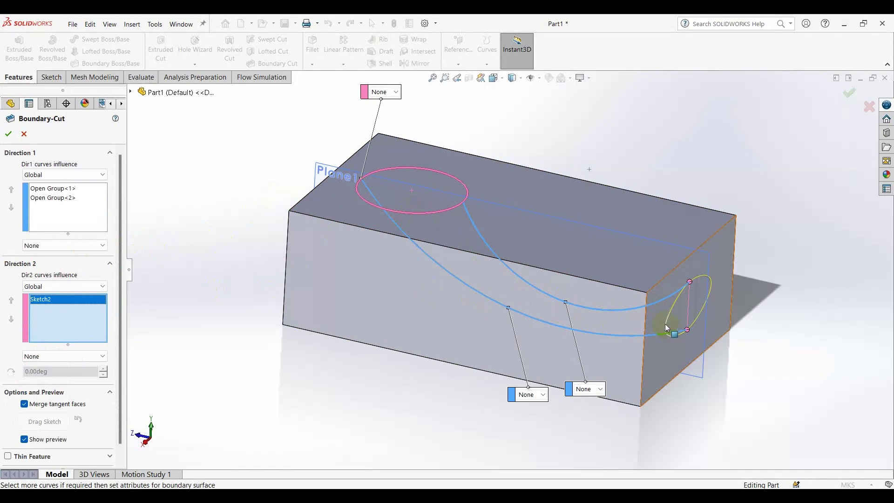
pyautogui.moveTo(710, 322); pyautogui.dragTo(652, 309, button='middle')
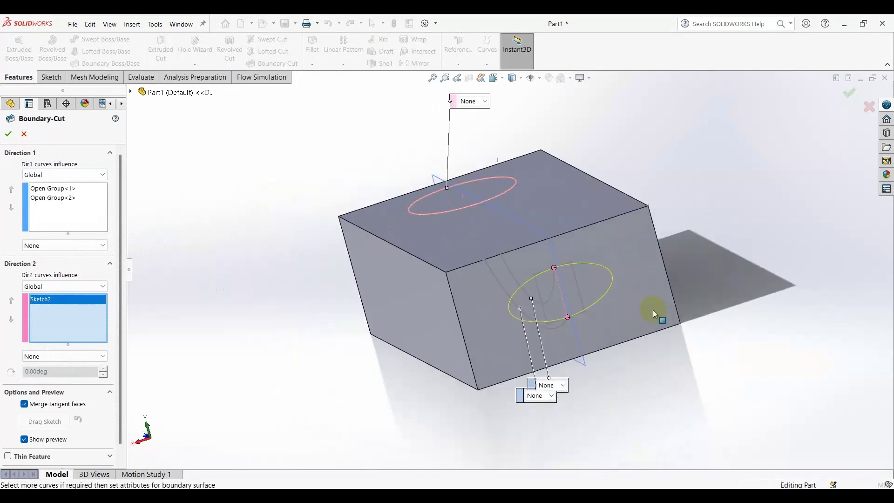
pyautogui.click(575, 290)
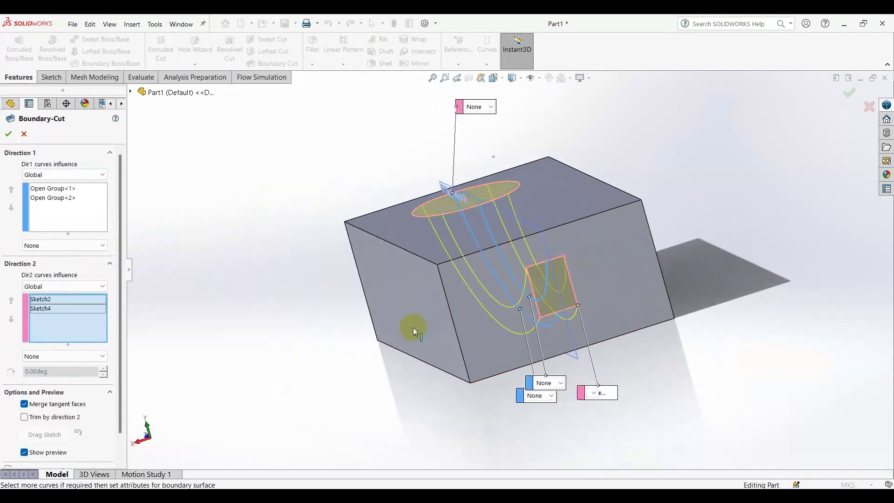
pyautogui.moveTo(492, 325)
pyautogui.mouseDown(button='middle')
pyautogui.moveTo(535, 329)
pyautogui.moveTo(470, 339)
pyautogui.moveTo(470, 373)
pyautogui.moveTo(485, 339)
pyautogui.moveTo(469, 320)
pyautogui.moveTo(452, 331)
pyautogui.mouseUp(button='middle')
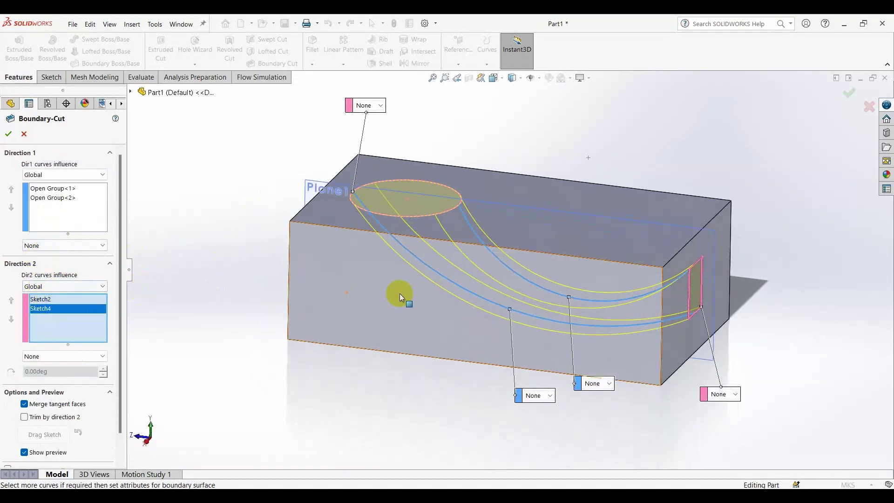
pyautogui.moveTo(399, 294); pyautogui.dragTo(419, 309, button='middle')
pyautogui.click(14, 138)
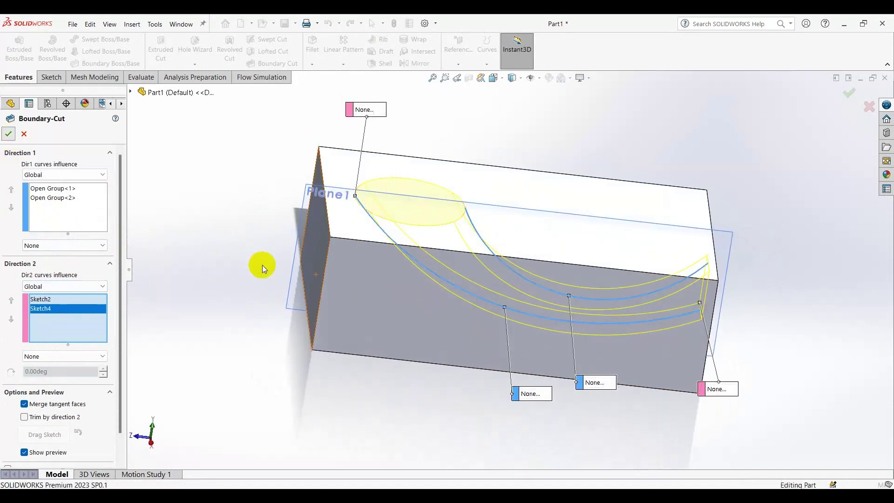
pyautogui.moveTo(392, 284)
pyautogui.mouseDown(button='middle')
pyautogui.moveTo(423, 365)
pyautogui.moveTo(399, 285)
pyautogui.moveTo(295, 221)
pyautogui.moveTo(311, 234)
pyautogui.moveTo(294, 211)
pyautogui.moveTo(365, 214)
pyautogui.moveTo(413, 265)
pyautogui.moveTo(438, 110)
pyautogui.mouseUp(button='middle')
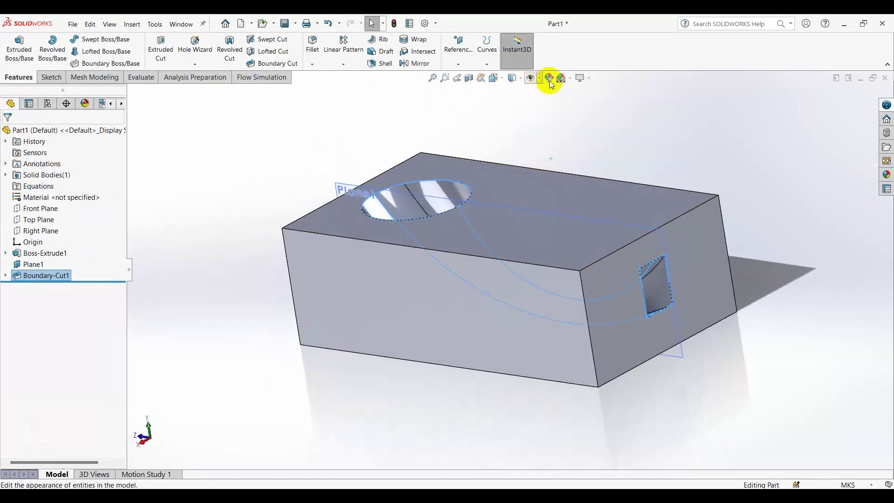
# Step: Section the block on the Right Plane at 0.063 m and orbit to view the channel
pyautogui.click(468, 79)
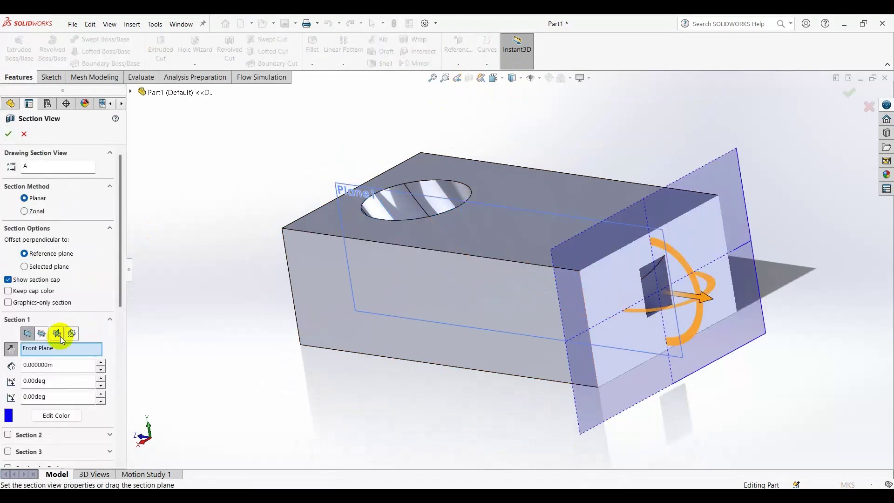
pyautogui.click(57, 334)
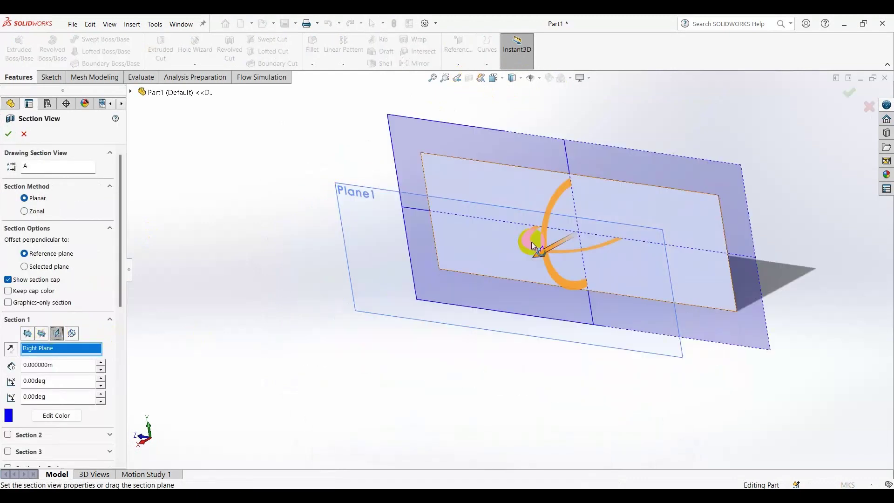
pyautogui.moveTo(555, 250); pyautogui.dragTo(494, 296)
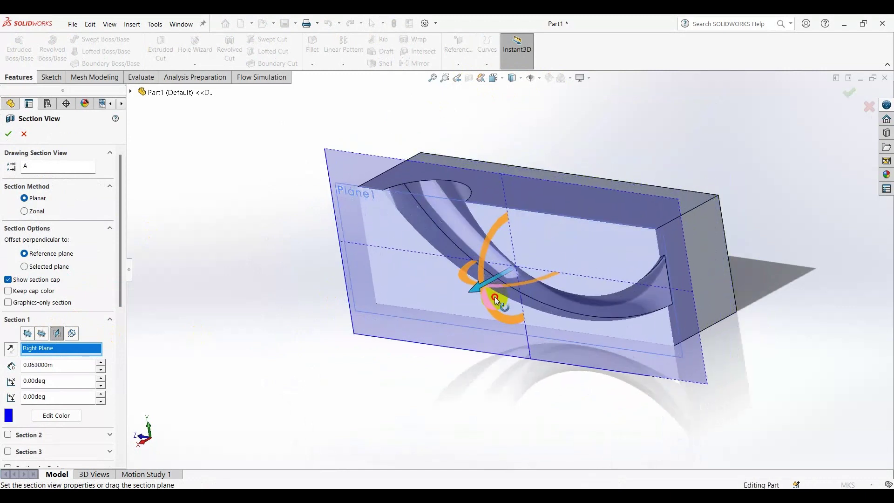
pyautogui.click(850, 98)
pyautogui.moveTo(539, 249)
pyautogui.mouseDown(button='middle')
pyautogui.moveTo(598, 199)
pyautogui.moveTo(624, 312)
pyautogui.moveTo(584, 221)
pyautogui.moveTo(489, 210)
pyautogui.moveTo(590, 245)
pyautogui.moveTo(524, 270)
pyautogui.moveTo(535, 259)
pyautogui.moveTo(574, 273)
pyautogui.moveTo(399, 199)
pyautogui.mouseUp(button='middle')
pyautogui.moveTo(610, 266)
pyautogui.mouseDown(button='middle')
pyautogui.moveTo(565, 241)
pyautogui.moveTo(488, 235)
pyautogui.mouseUp(button='middle')
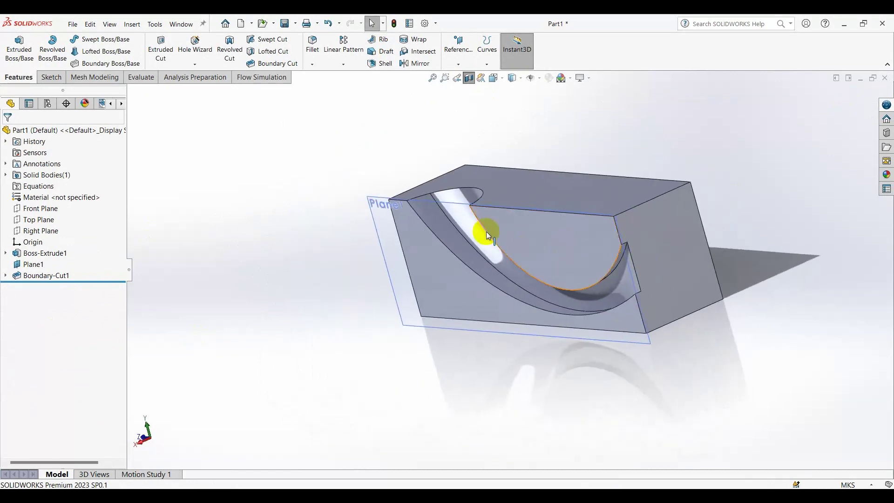